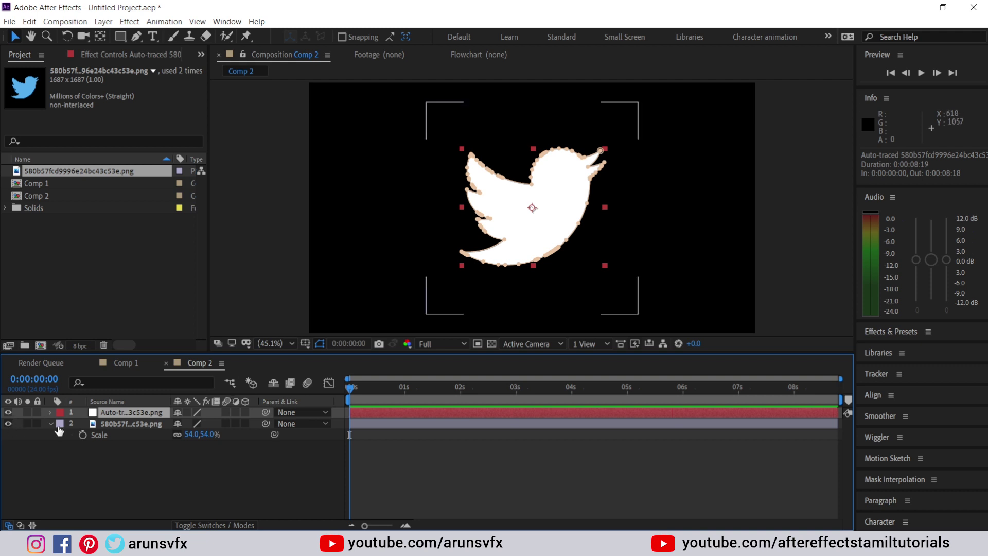
Step: Delete the original bird PNG layer from Comp 2 and create a new empty shape layer
left_click(121, 424)
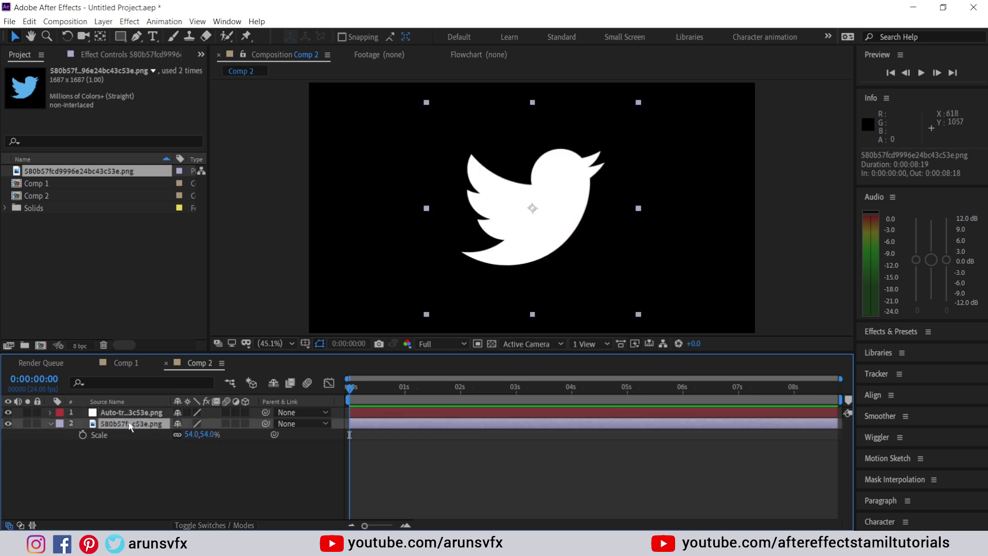
key("Delete")
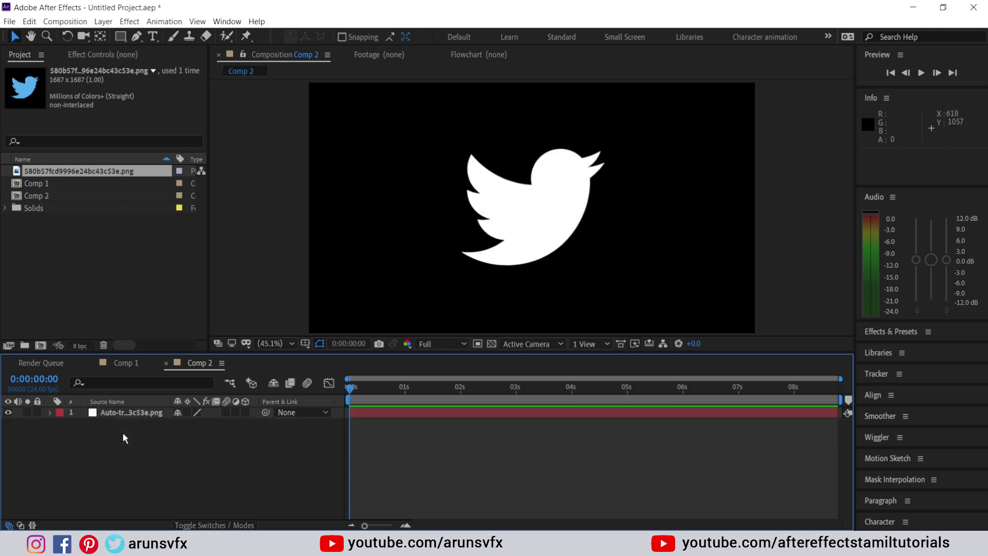
left_click(127, 413)
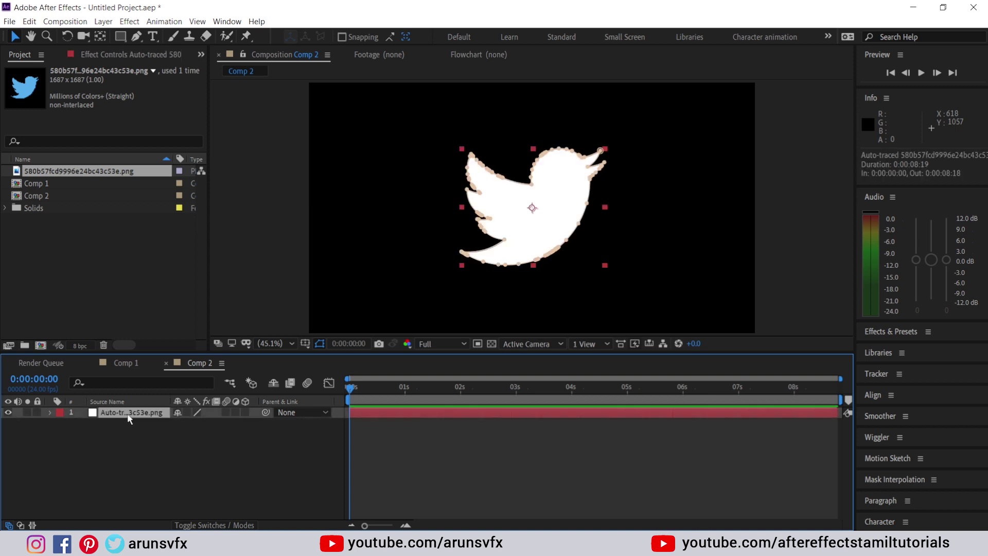
right_click(131, 448)
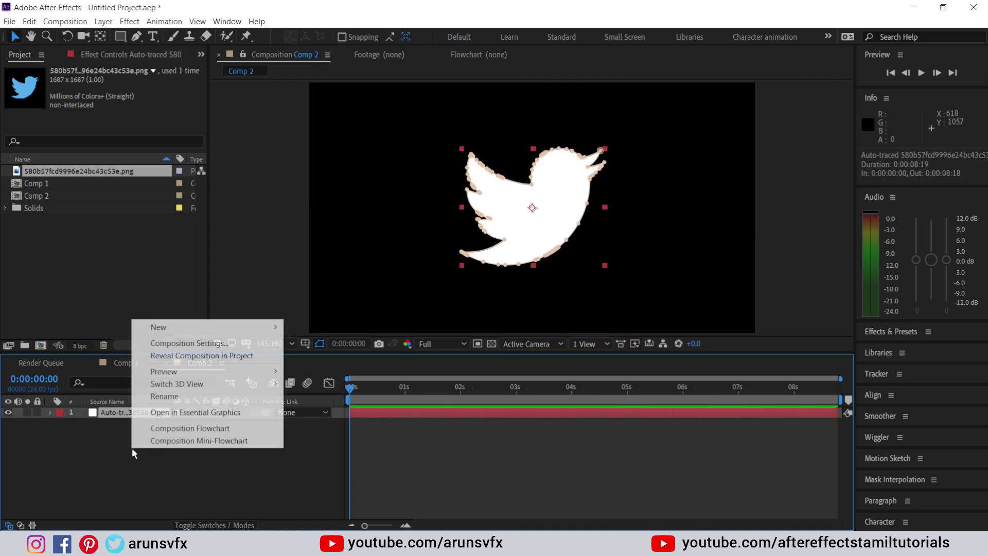
mouse_move(175, 327)
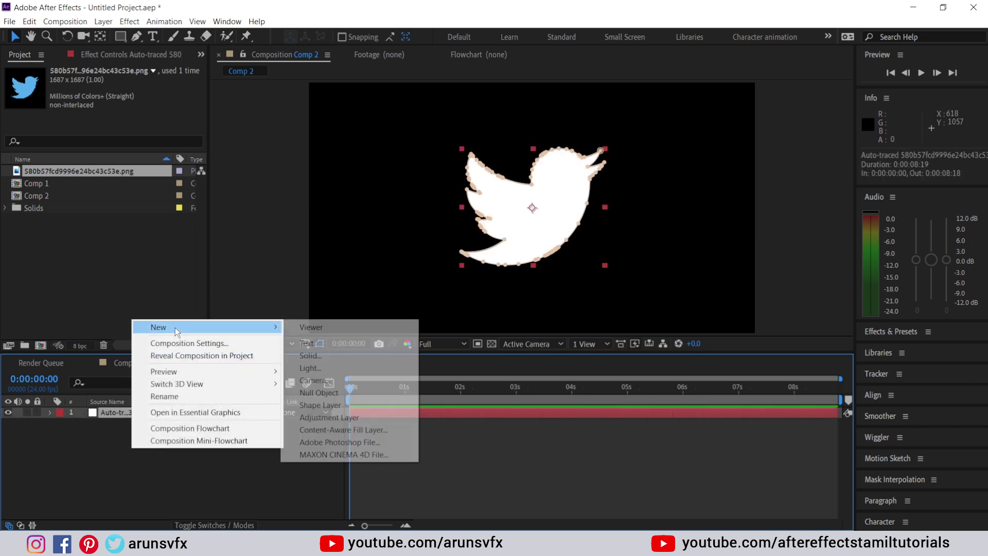
left_click(321, 405)
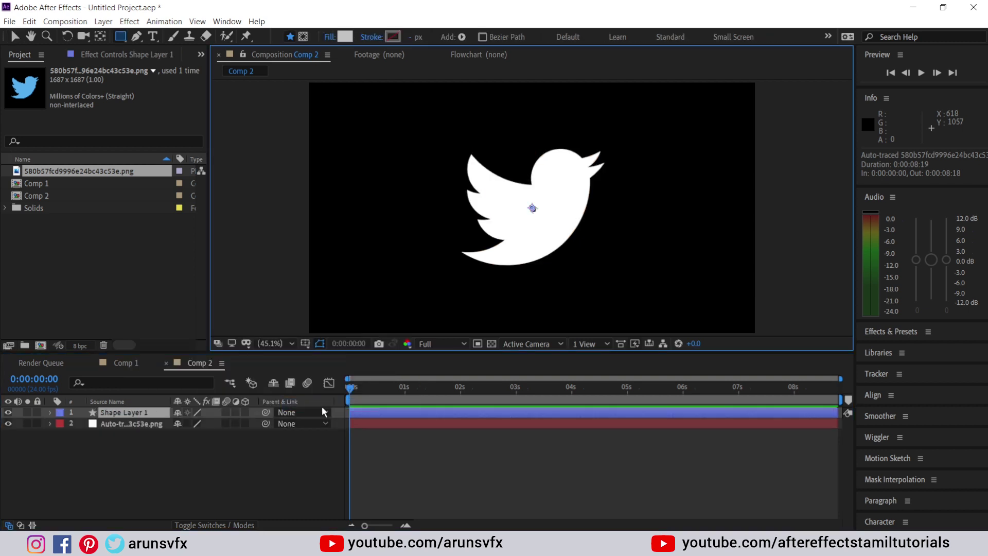
Step: Expand the auto-traced layer's masks to reveal the Mask Path property of Mask 1
left_click(137, 423)
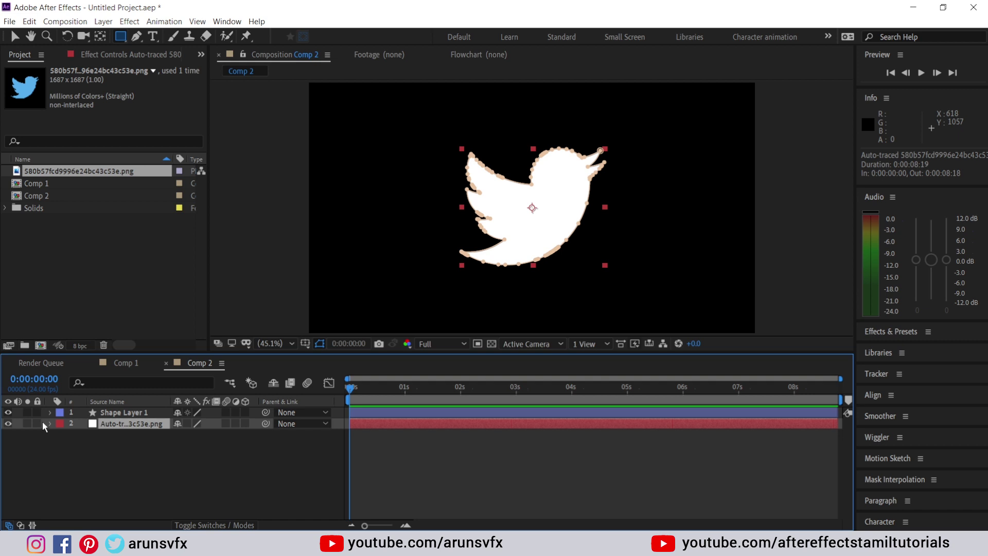
left_click(128, 414)
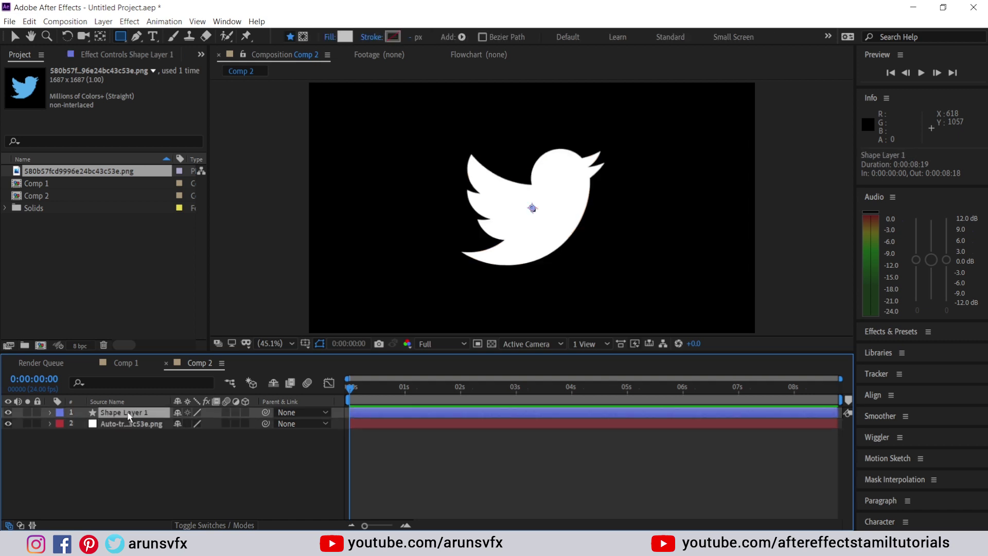
left_click(124, 423)
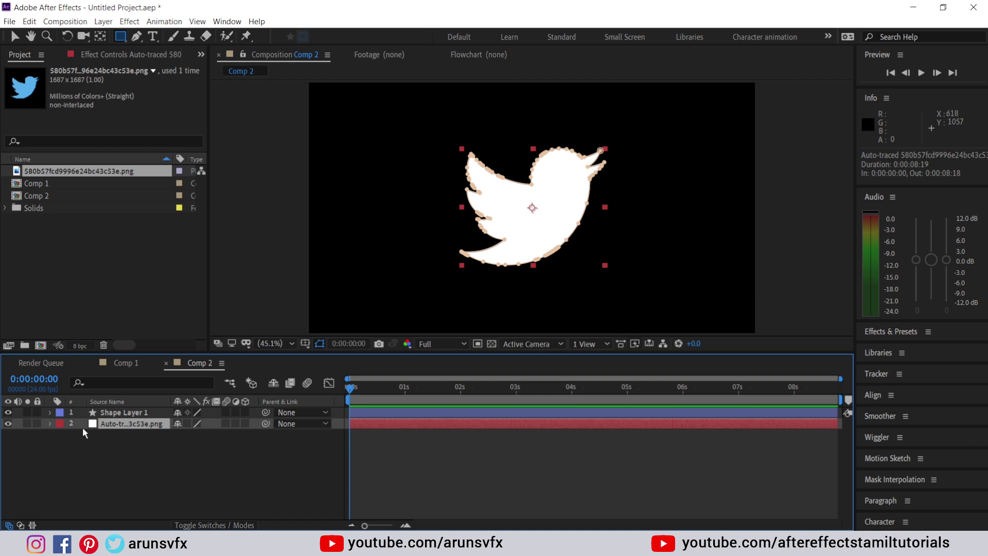
left_click(50, 424)
left_click(61, 435)
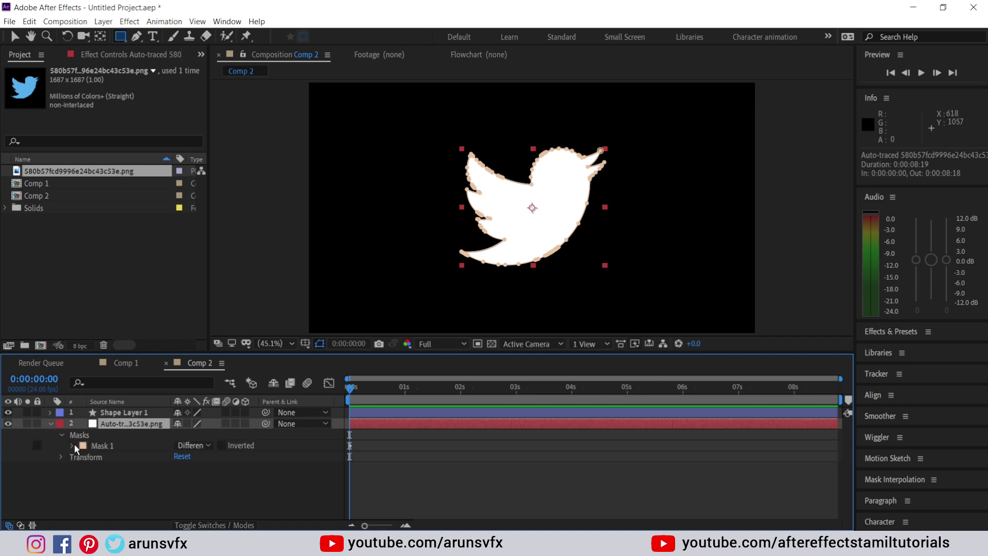
left_click(72, 446)
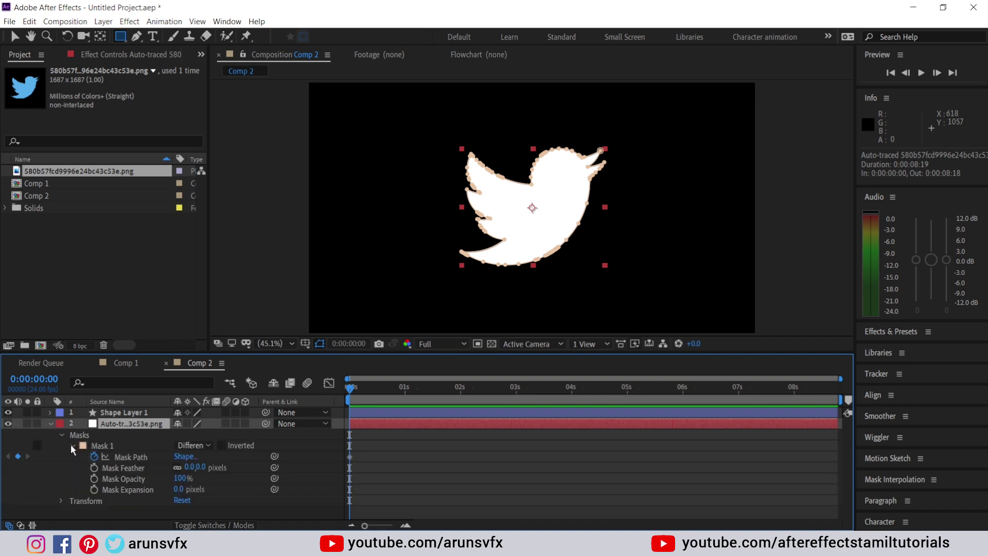
Step: Add an empty Path to the contents of Shape Layer 1 and reveal its Path property
left_click(109, 413)
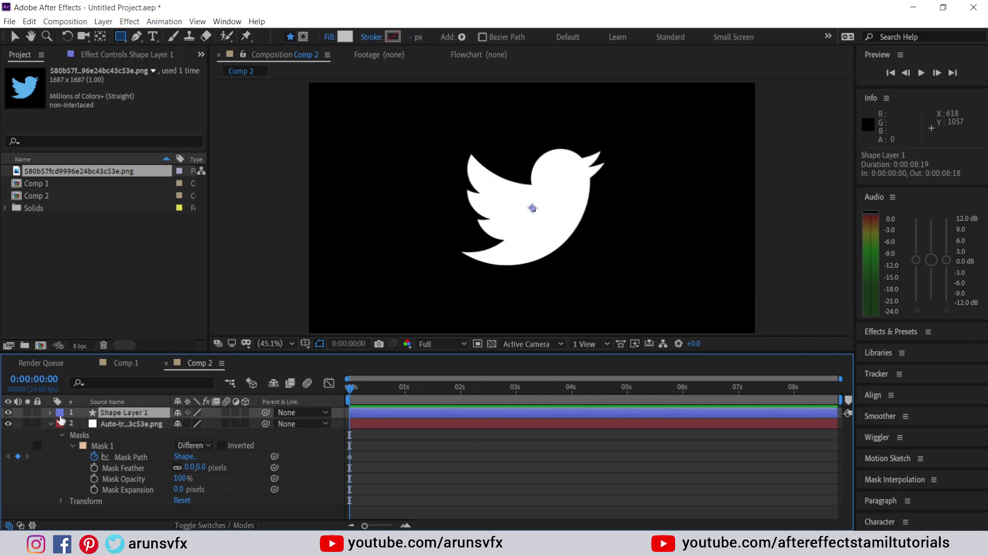
left_click(49, 412)
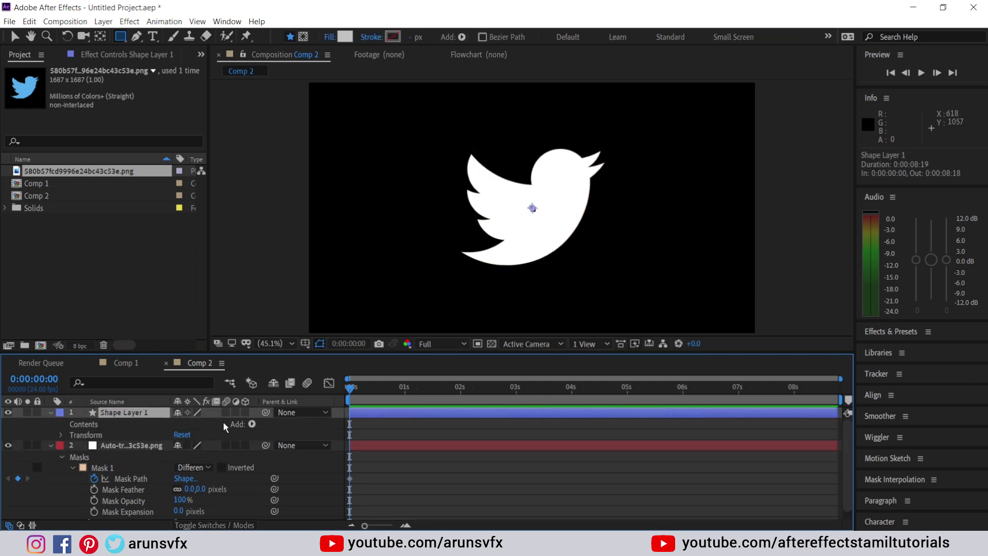
left_click(253, 424)
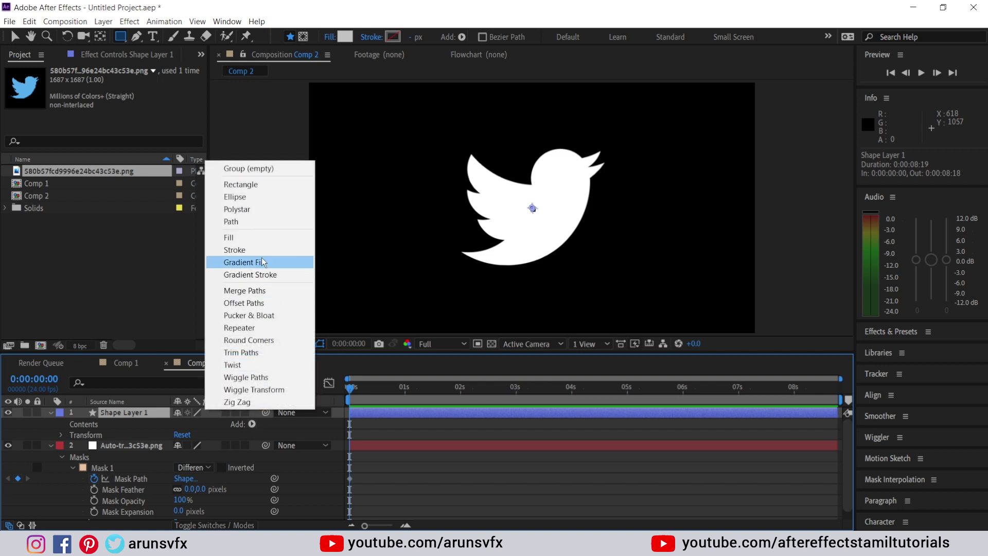
left_click(240, 221)
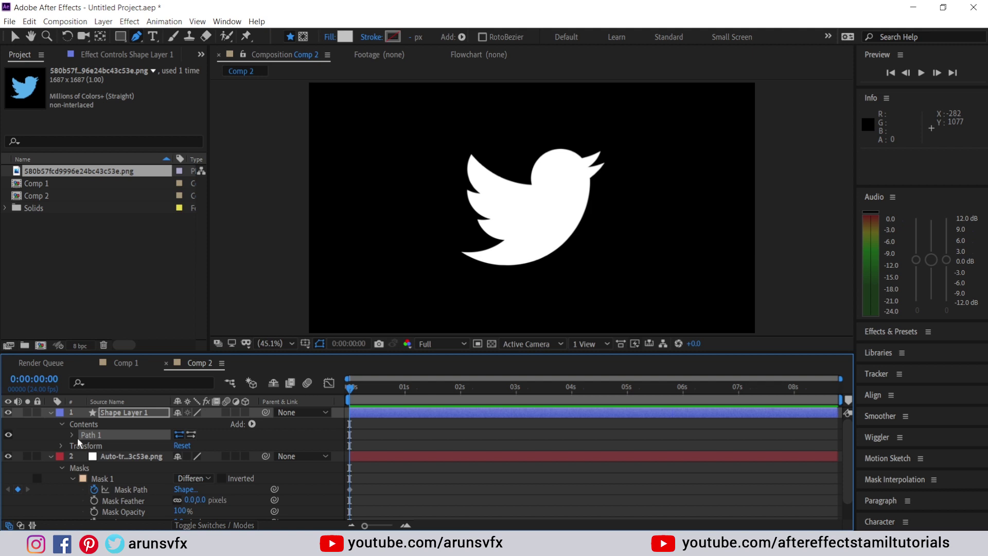
left_click(73, 435)
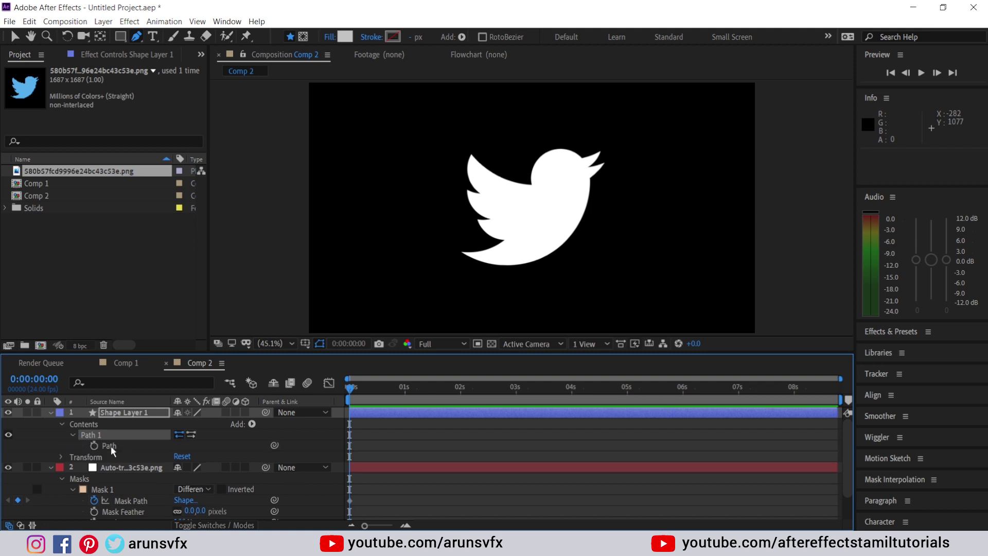
Step: Copy the Mask Path of Mask 1 from the auto-traced layer and paste it into the shape layer's Path property
left_click(136, 501)
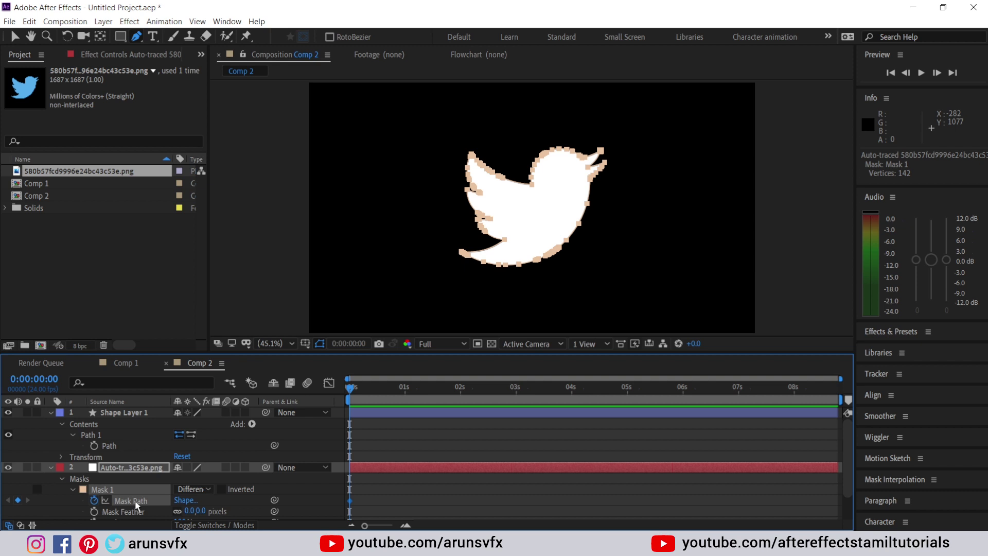
key("ctrl+c")
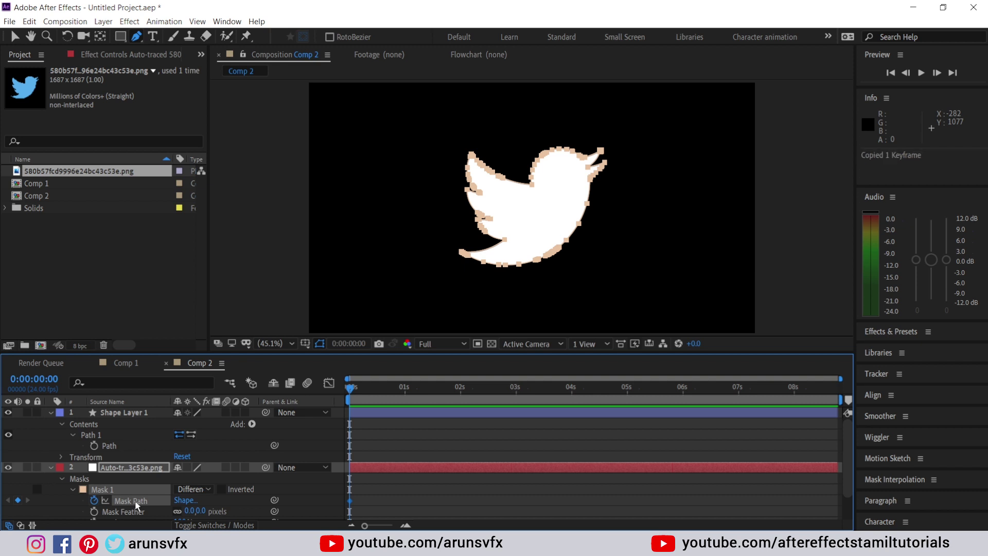
left_click(107, 447)
key("ctrl+v")
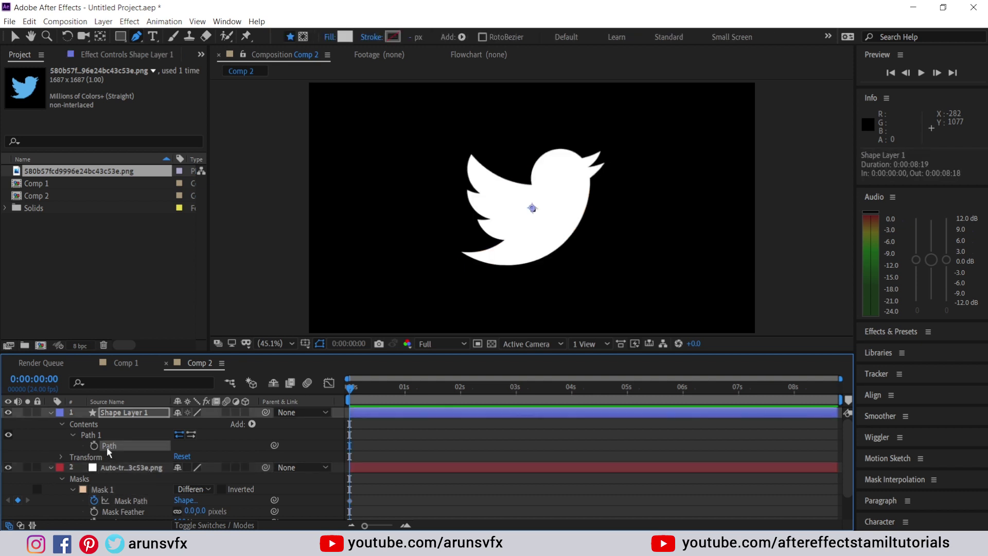
key("ctrl+v")
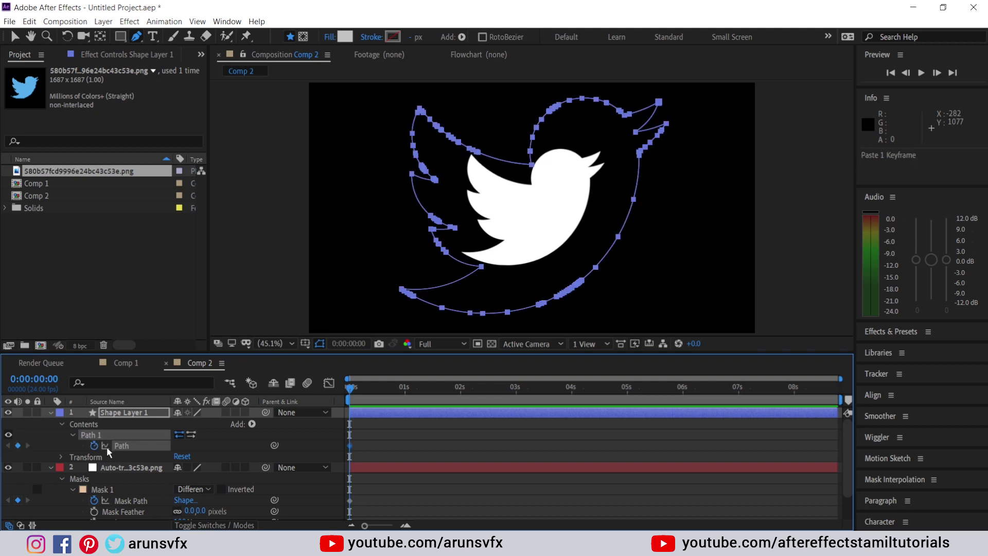
Step: Collapse the auto-traced layer's properties and delete that layer from Comp 2
left_click(51, 467)
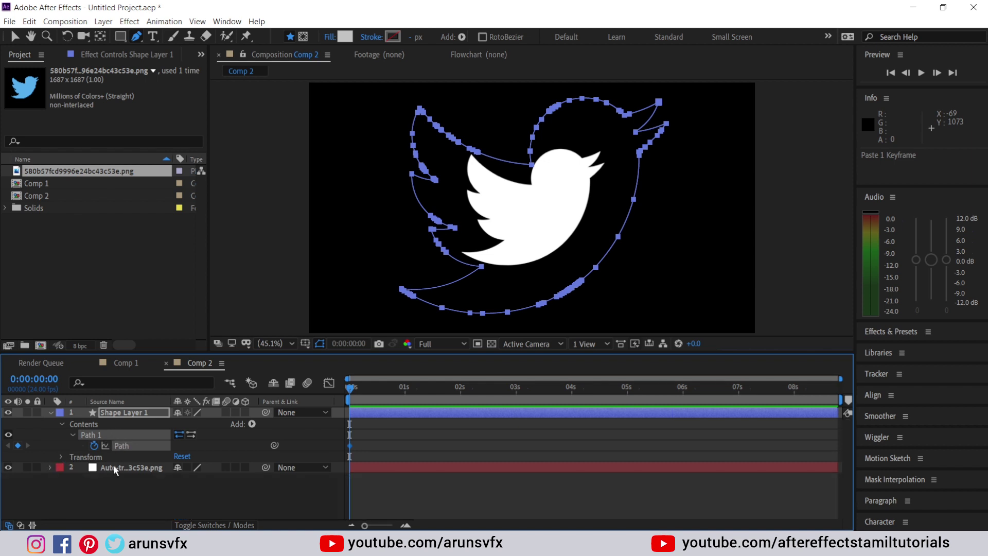
left_click(114, 468)
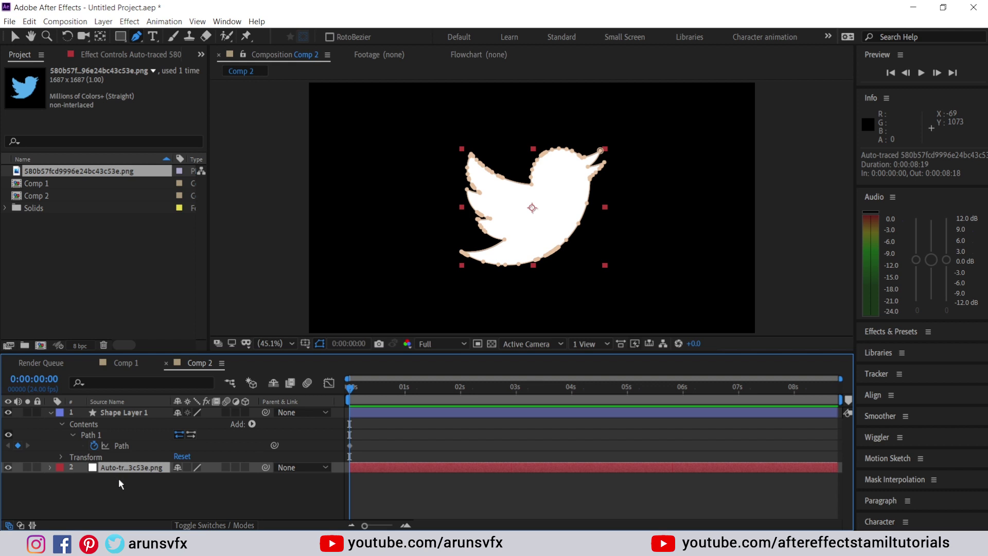
key("Delete")
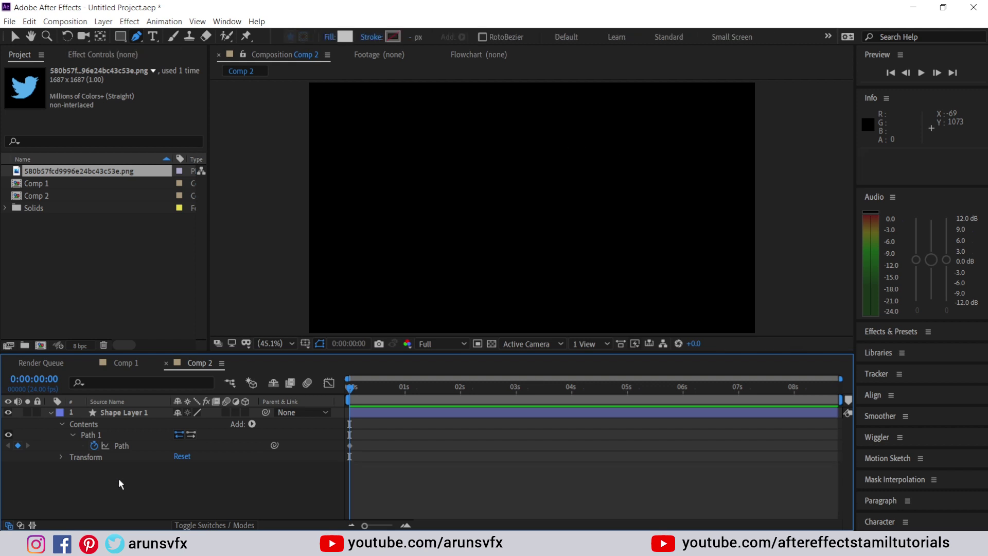
Step: Add a Fill to Shape Layer 1 and set its color to blue 005CFF
left_click(129, 412)
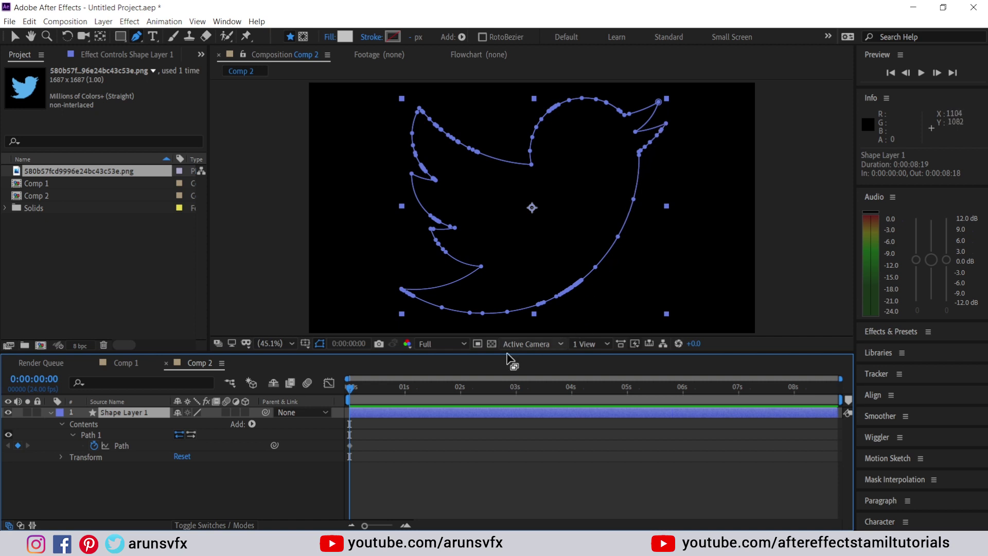
left_click(252, 424)
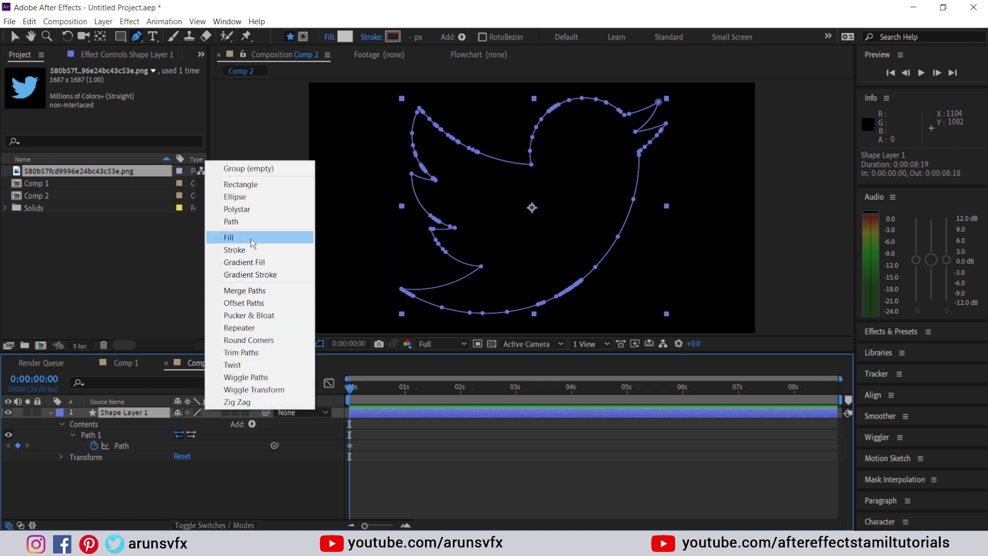
left_click(226, 237)
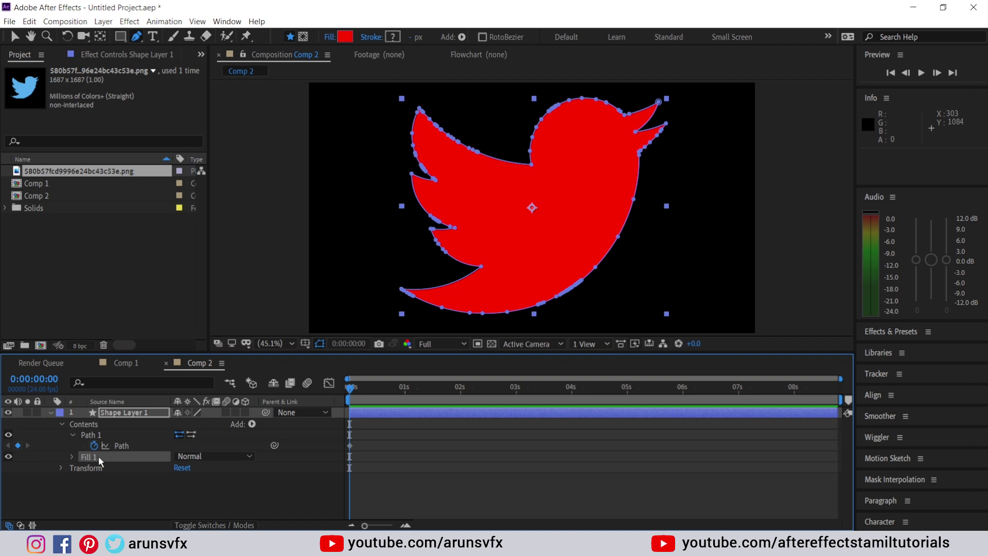
left_click(72, 456)
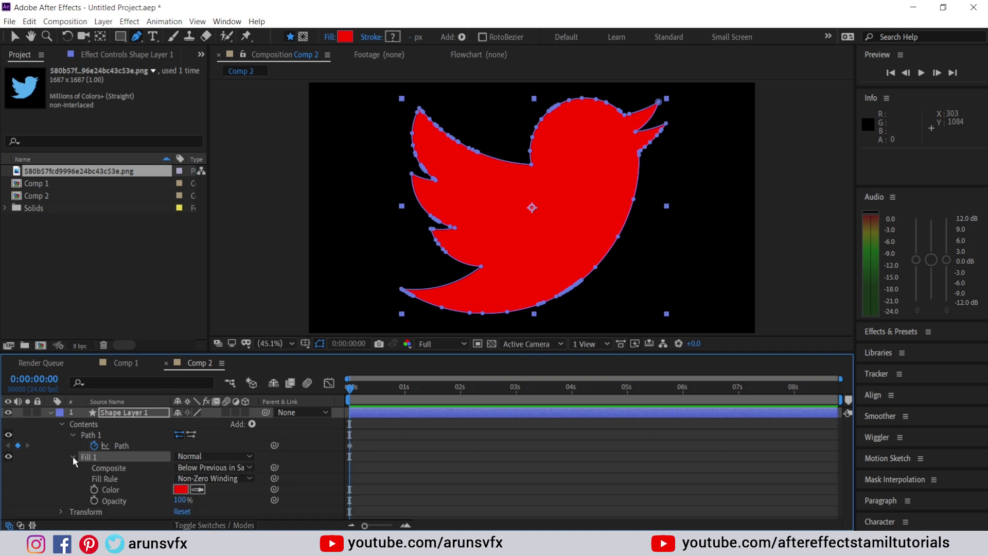
left_click(181, 489)
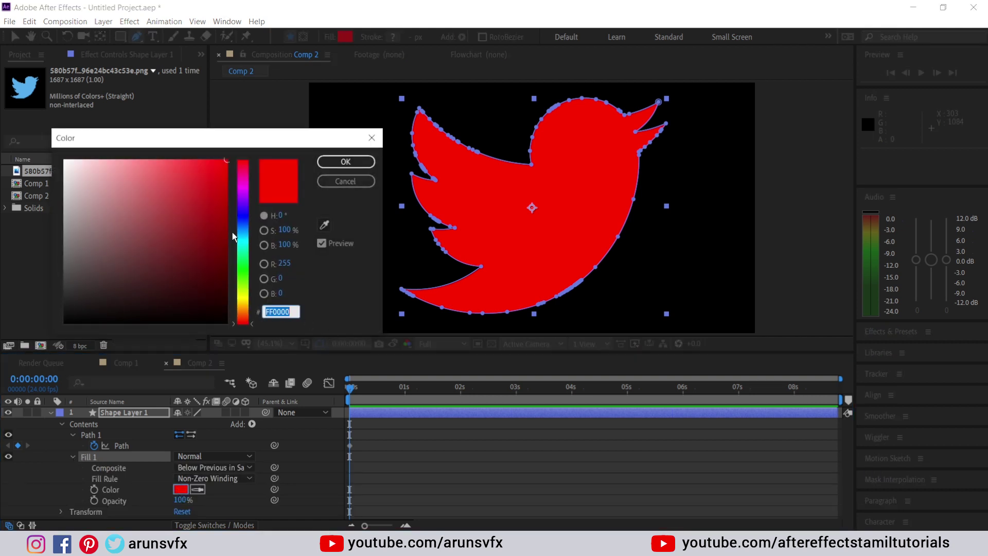
left_click(245, 224)
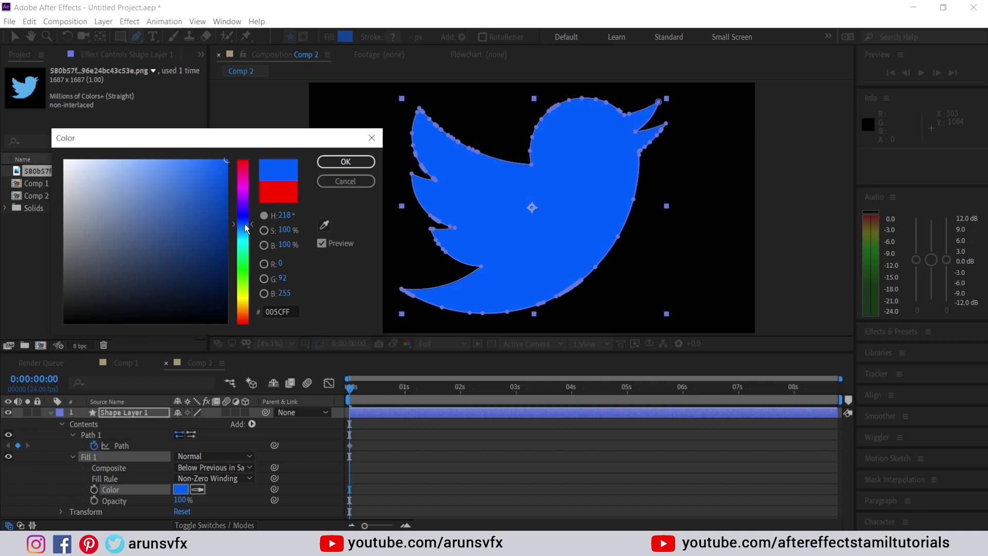
left_click(362, 164)
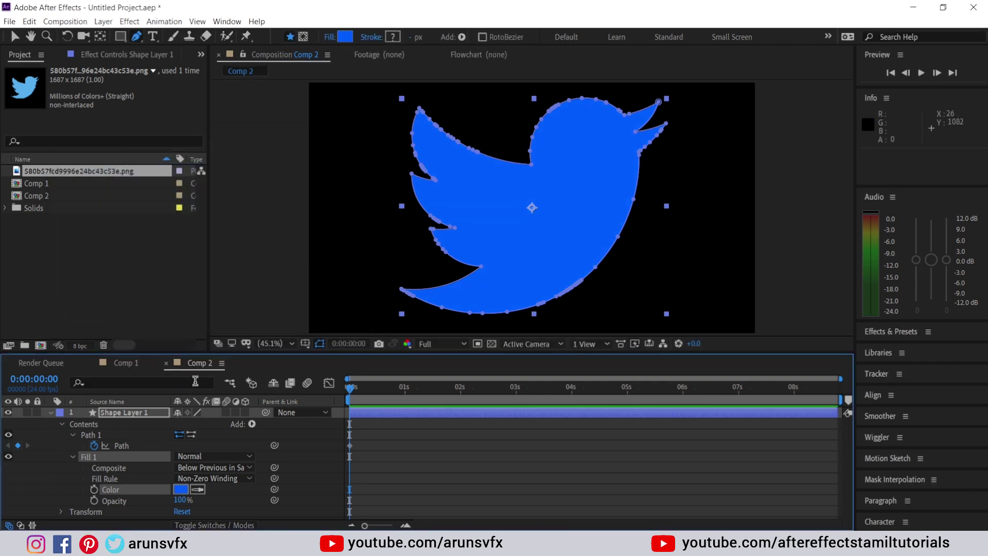
Step: Collapse the shape layer's Contents group and switch the timeline to show the Mode and TrkMat columns
left_click(49, 411)
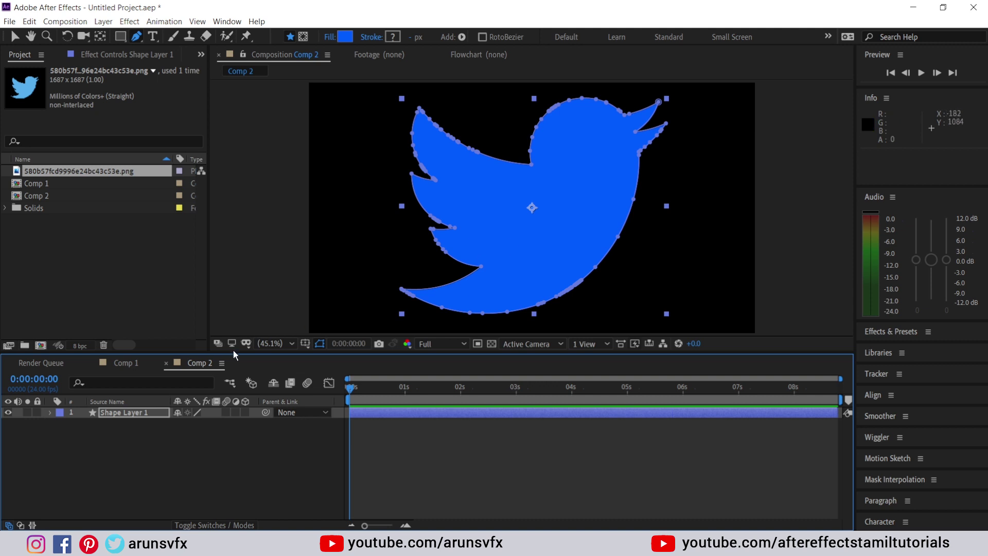
left_click(50, 413)
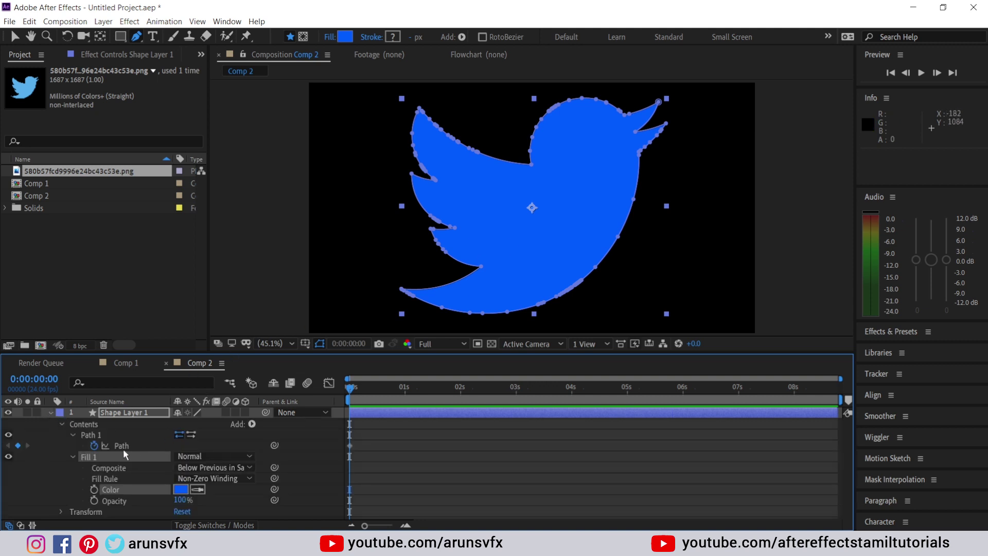
left_click(61, 424)
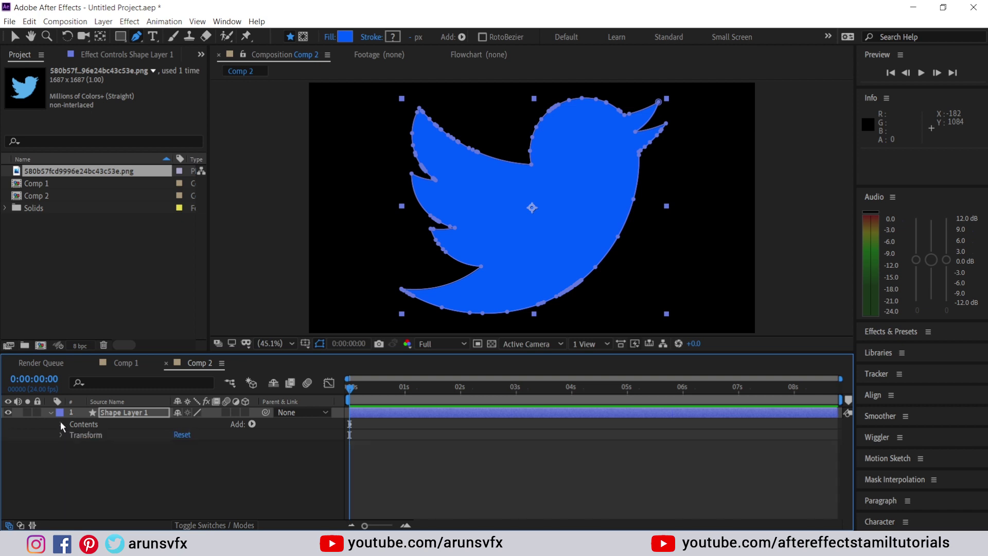
left_click(112, 411)
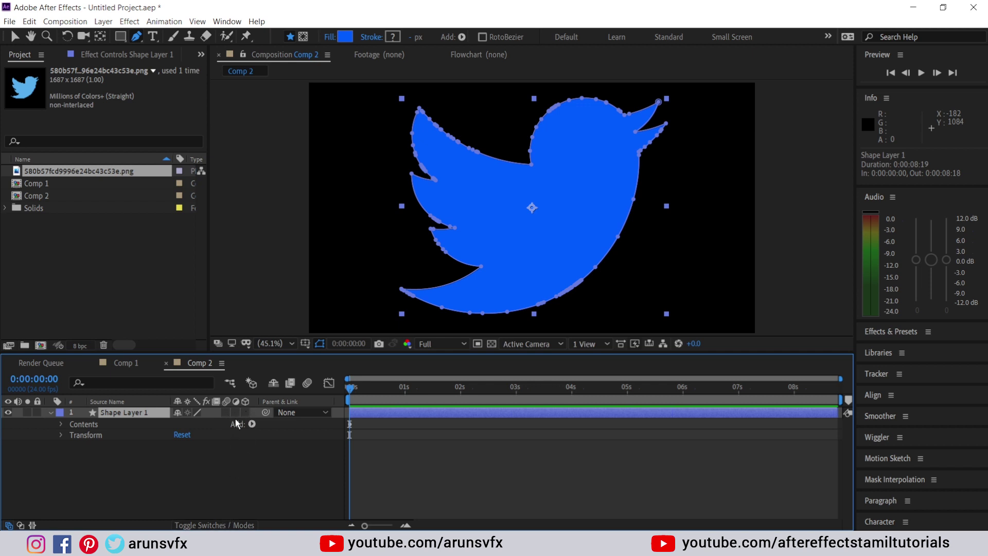
left_click(199, 526)
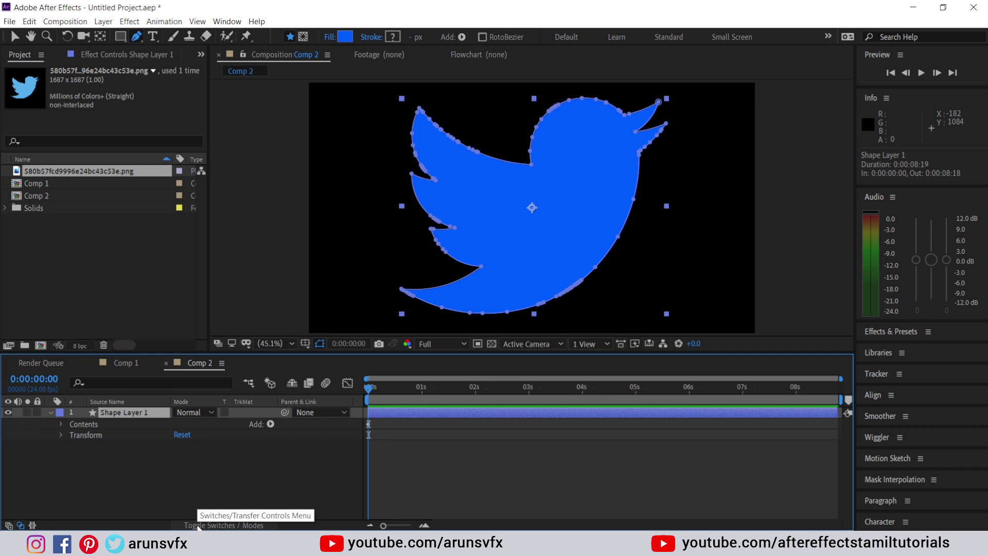
Step: Make Shape Layer 1 a 3D layer and expand its Geometry Options, leaving Bevel Style at None
left_click(199, 526)
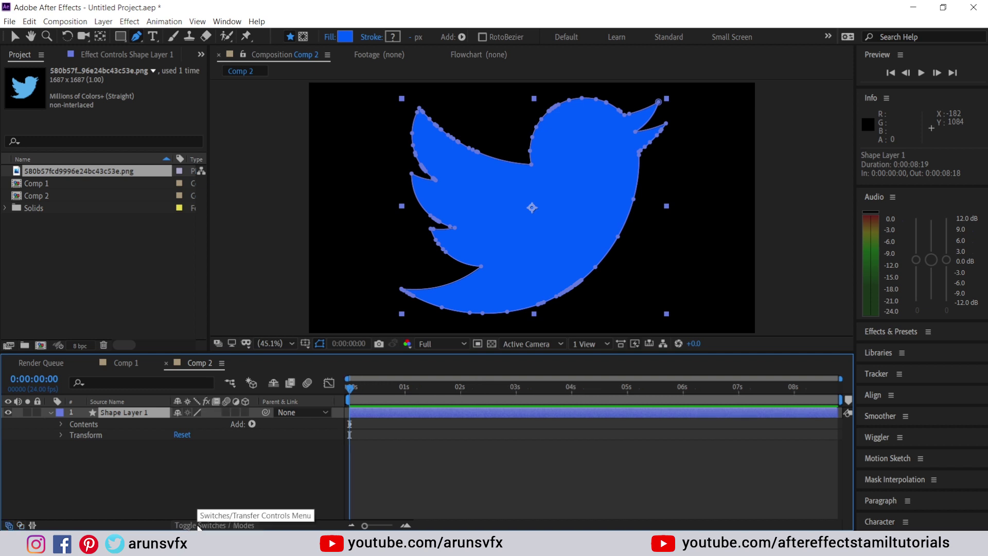
left_click(245, 412)
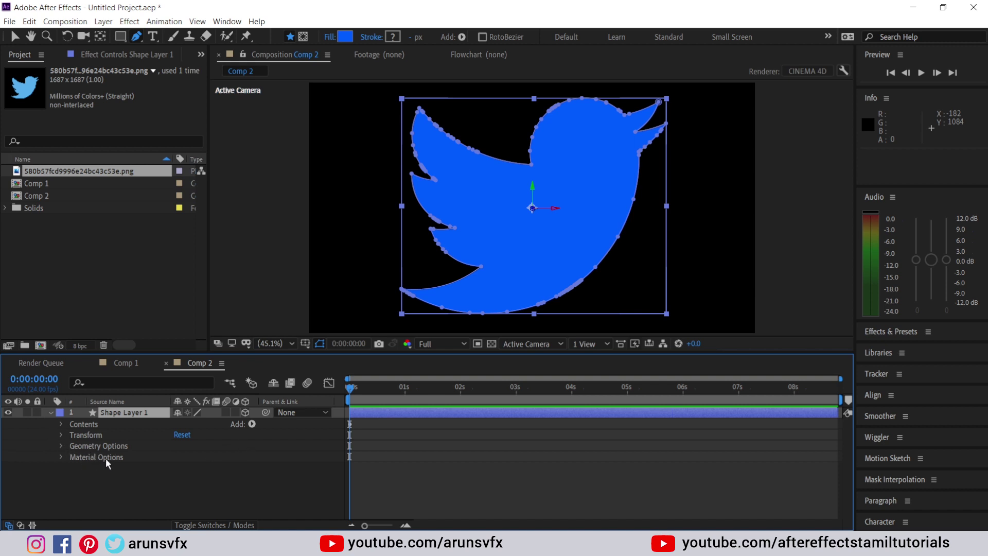
left_click(62, 446)
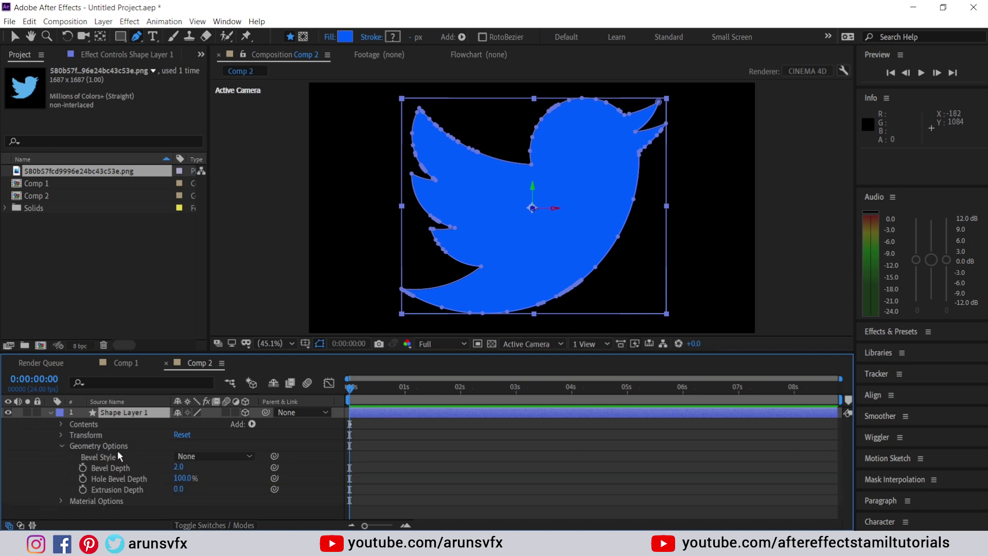
left_click(186, 456)
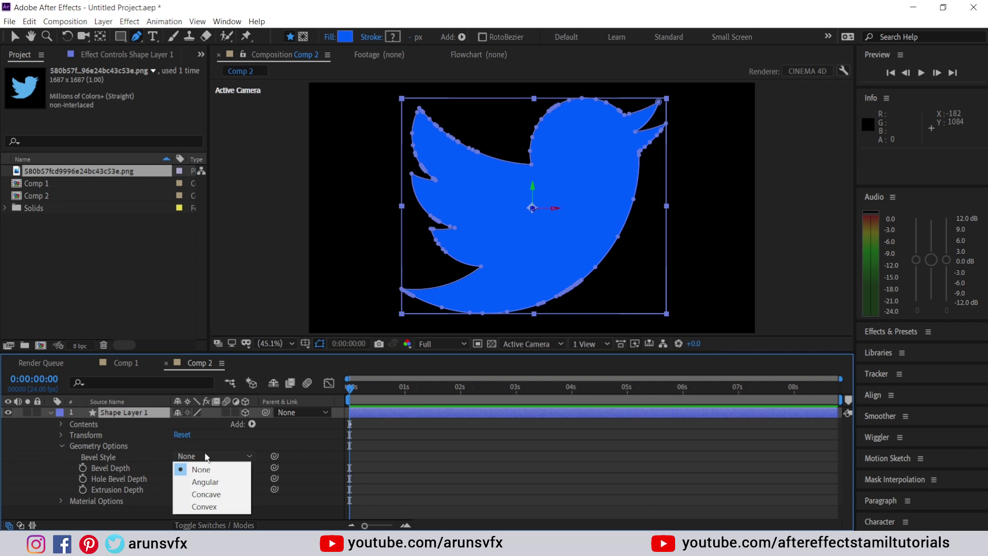
left_click(310, 452)
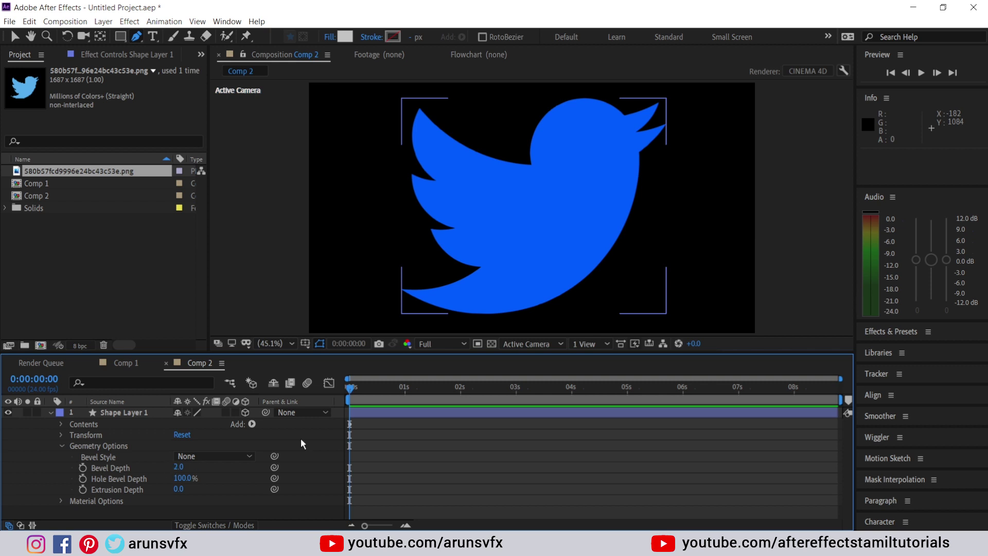
Step: Switch the composition viewer to 2 Views, make the Top view active and activate the Selection tool
left_click(589, 344)
left_click(596, 374)
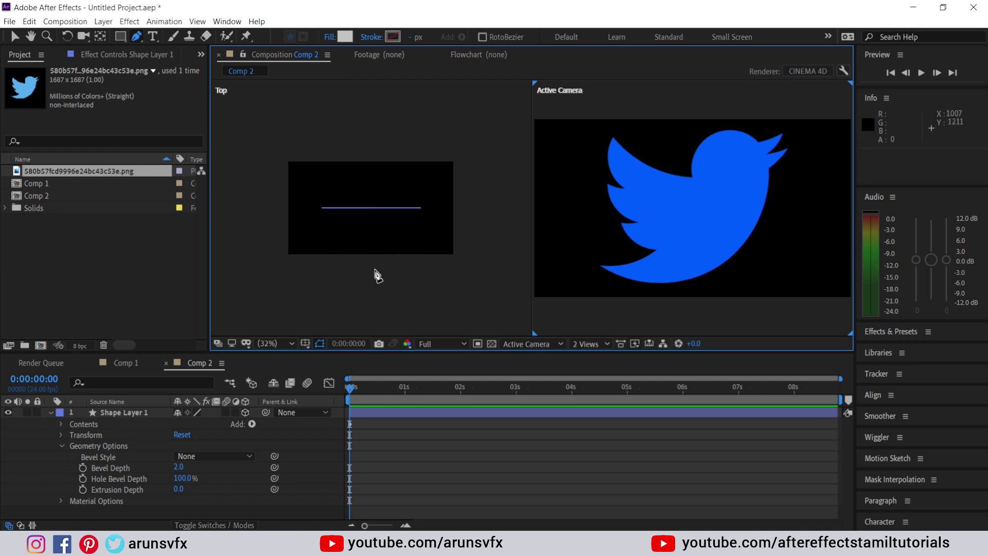
left_click(379, 294)
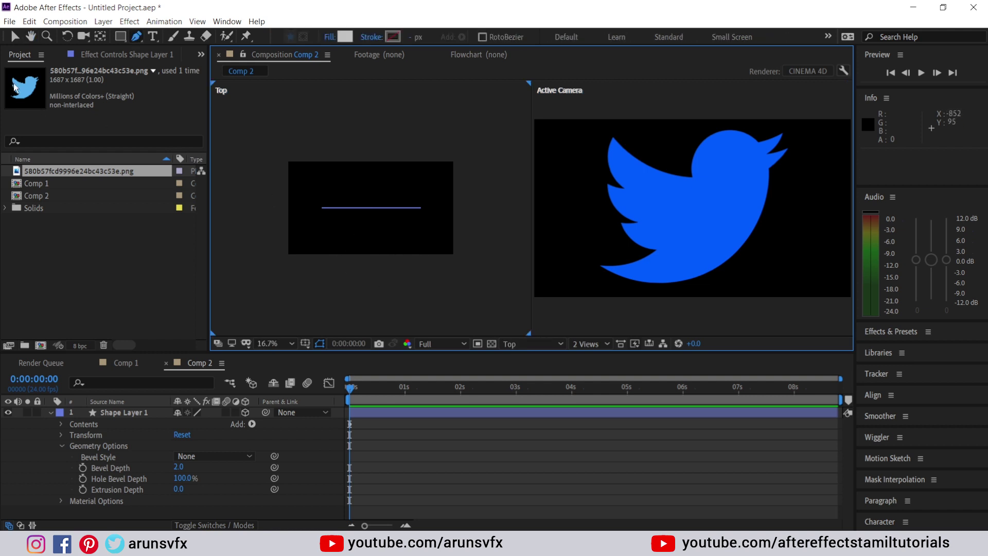
key("v")
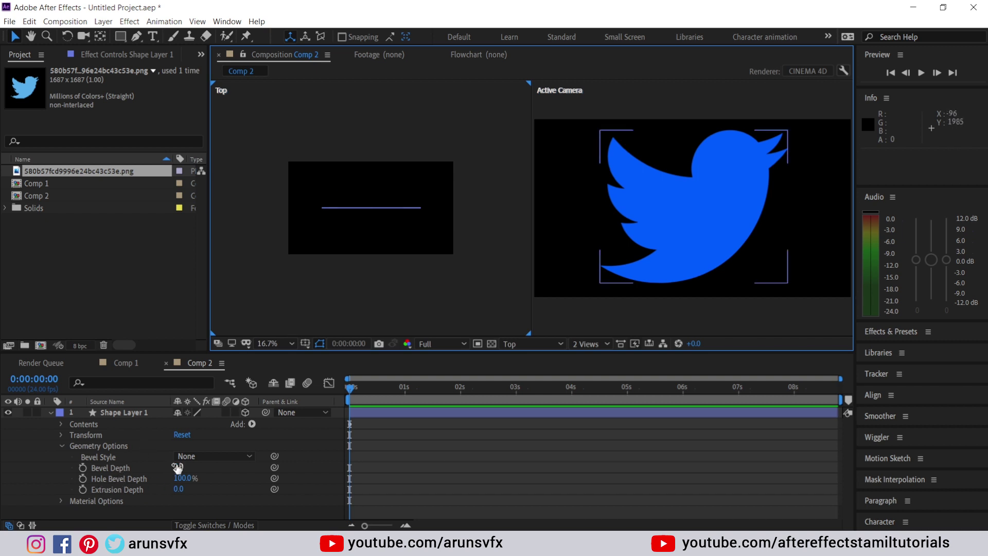
Step: Set Shape Layer 1's Bevel Depth to 0 and its Extrusion Depth to 150
mouse_move(177, 468)
left_mouse_down()
mouse_move(308, 459)
mouse_move(183, 478)
left_mouse_up()
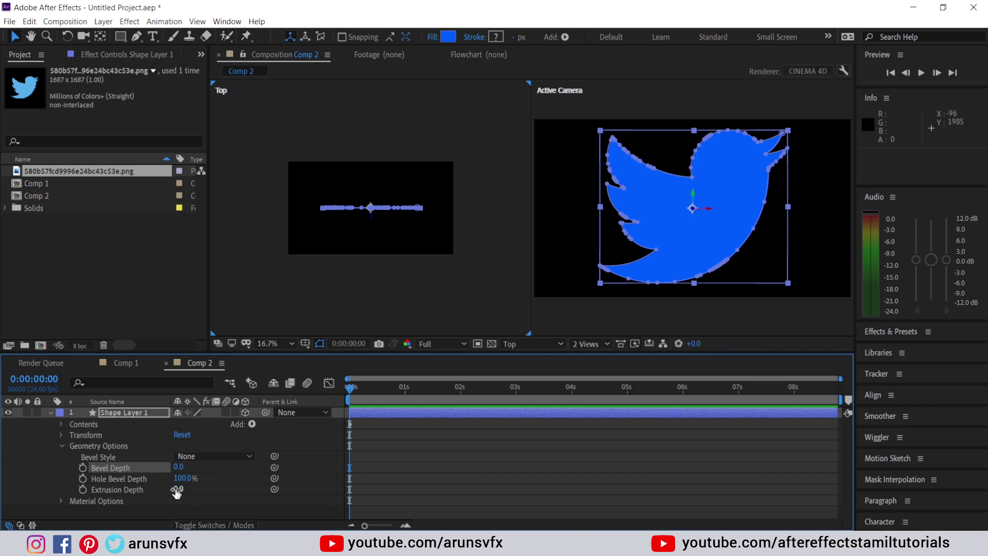
left_click_drag(177, 490, 243, 482)
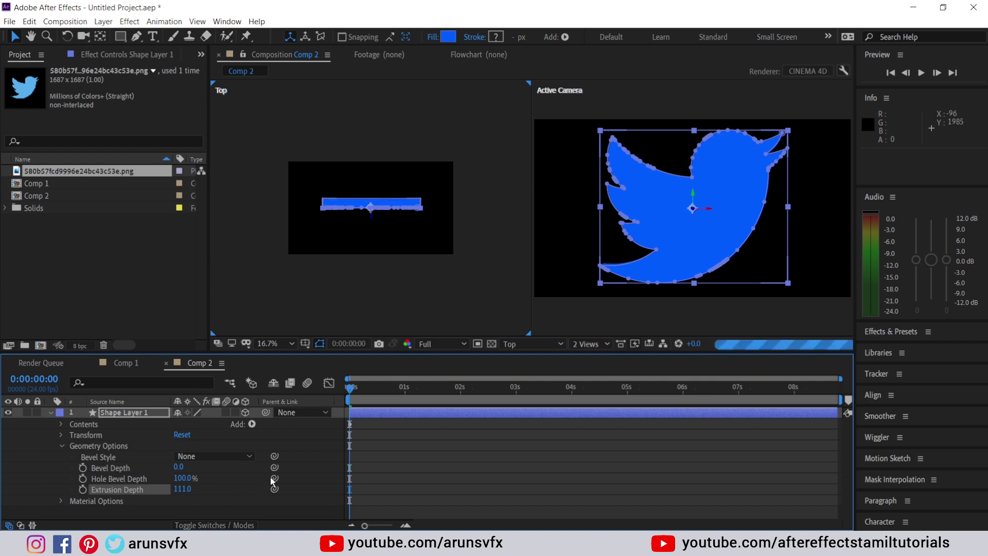
left_click(307, 466)
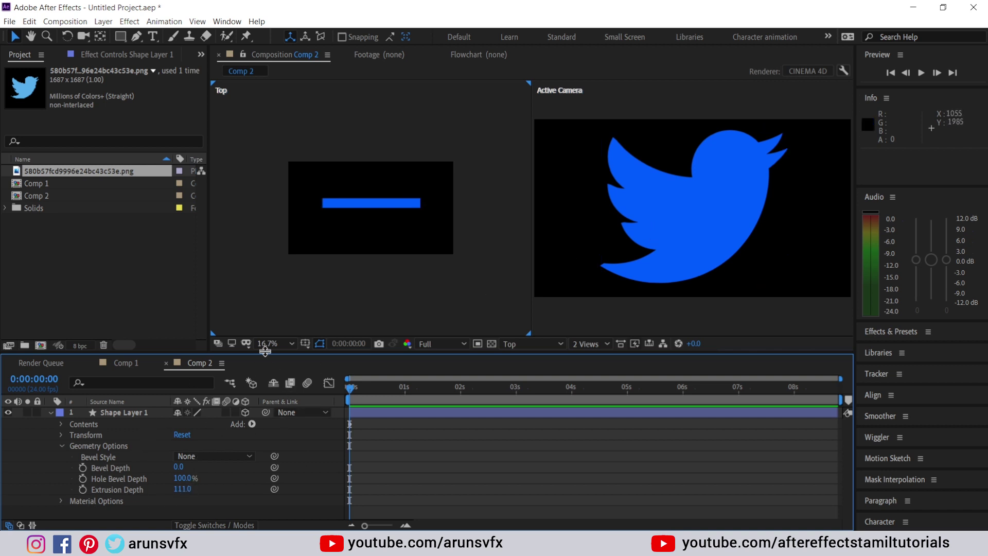
left_click_drag(182, 488, 203, 484)
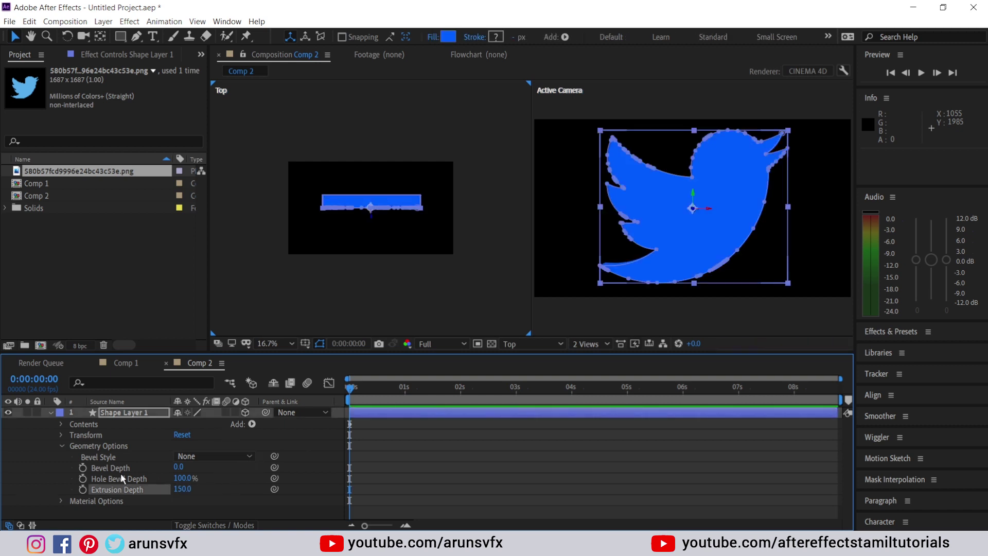
left_click(289, 437)
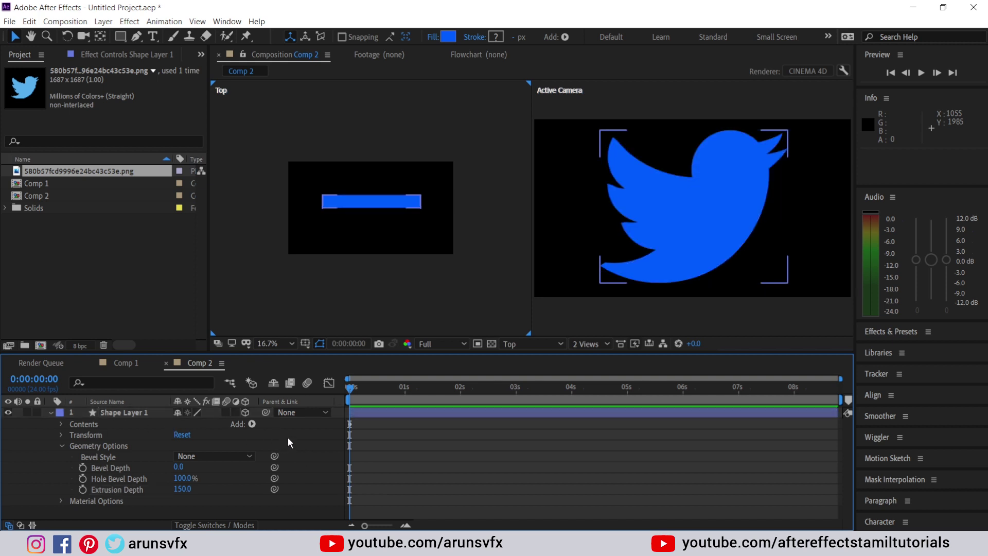
Step: Keyframe Shape Layer 1's Y Rotation from 0 at 0 seconds to one full revolution at 2 seconds
left_click(60, 435)
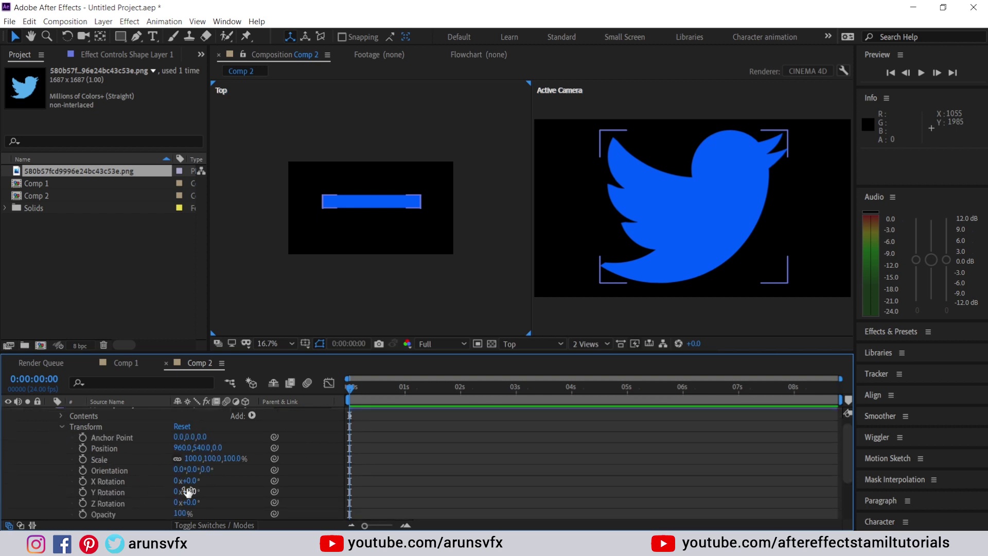
left_click(84, 491)
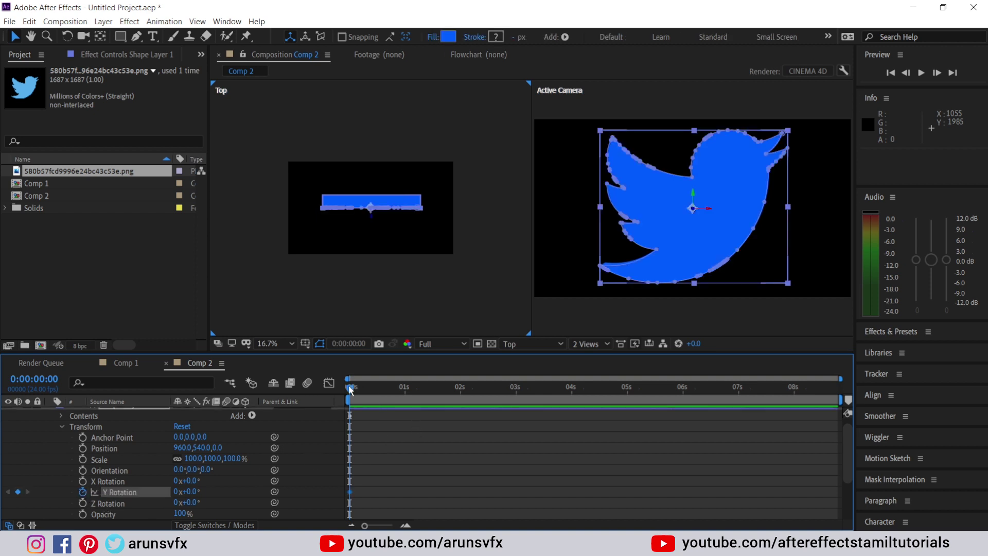
left_click_drag(348, 385, 461, 385)
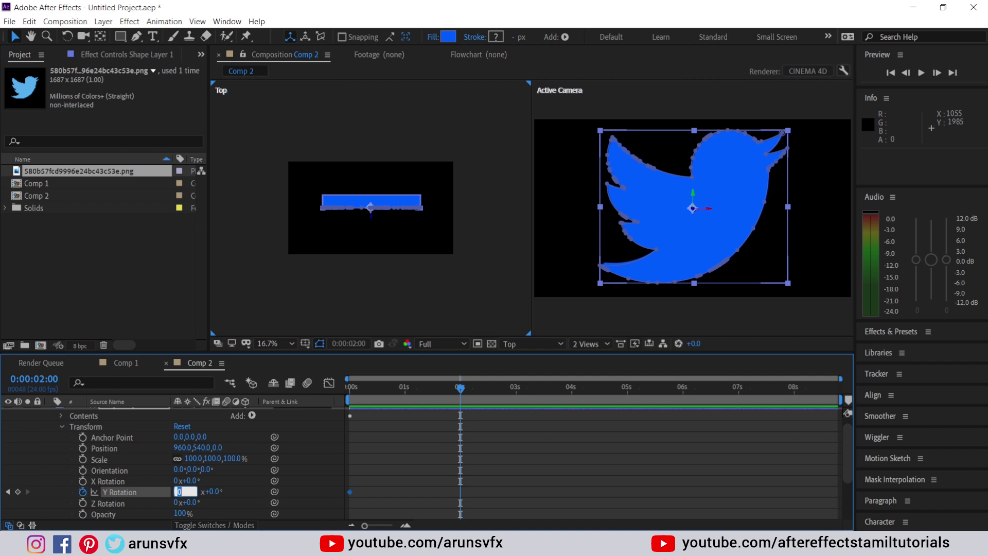
type("1")
key("Return")
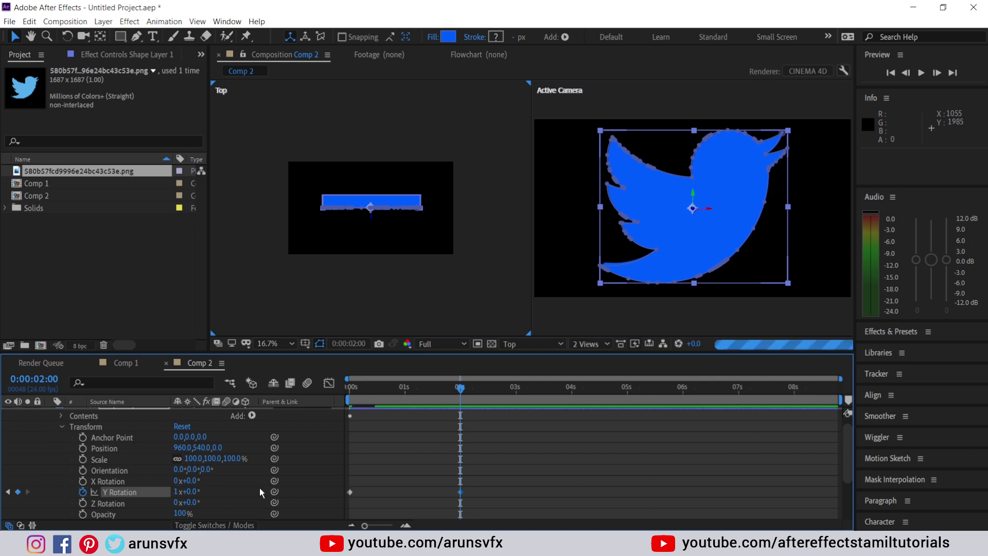
Step: Preview the rotation from the start of the composition and lower the preview resolution to Quarter
left_click_drag(385, 389, 325, 388)
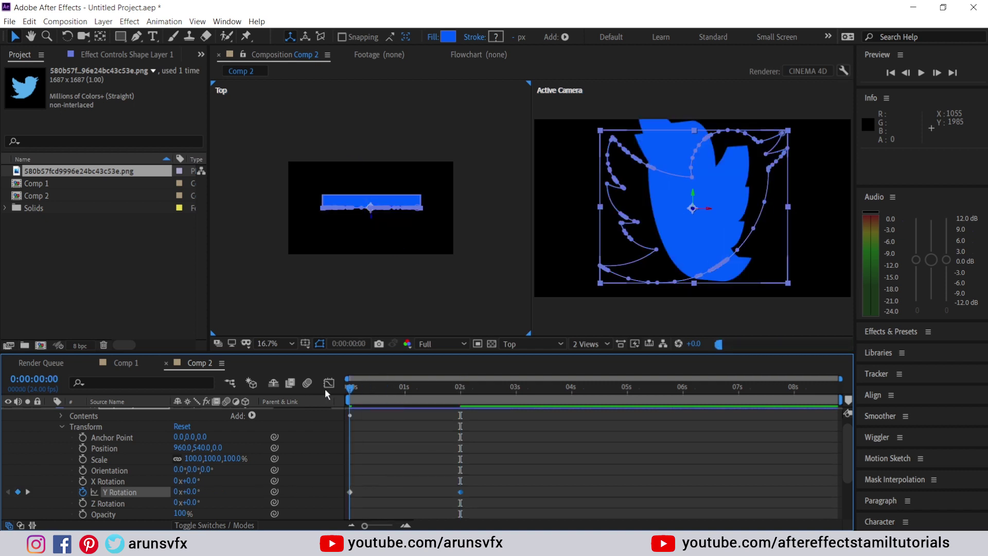
key("space")
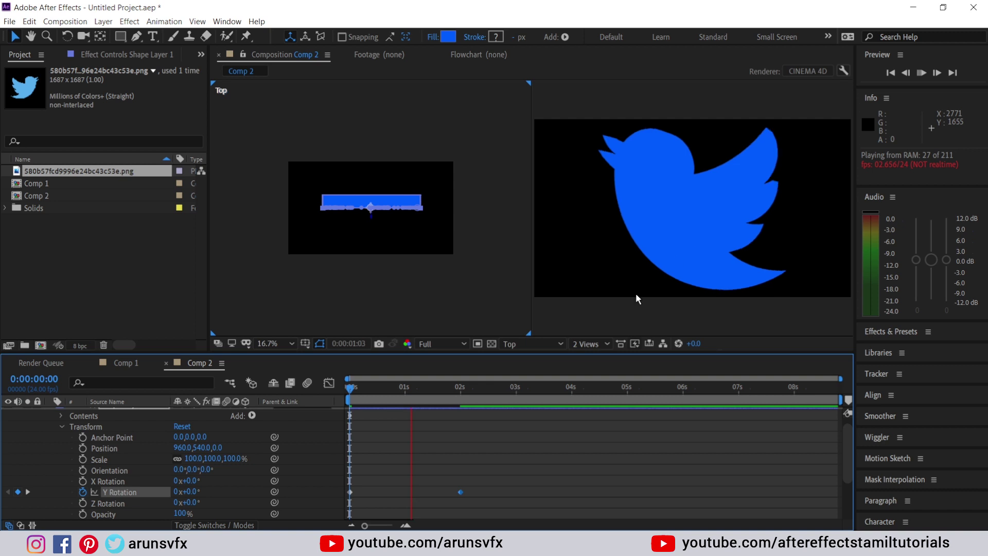
left_click(443, 343)
left_click(445, 416)
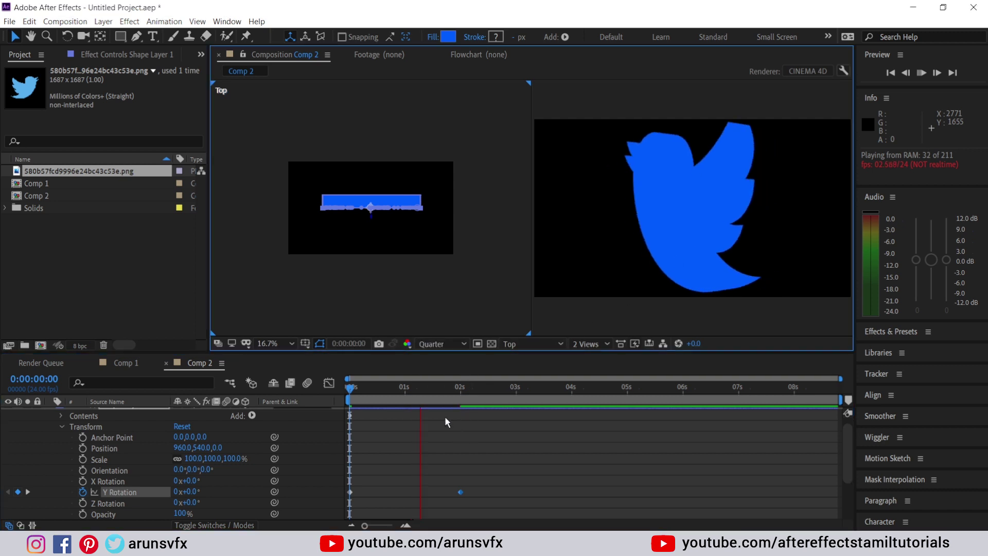
Step: End the work area at 2 seconds and play back the rotation, leaving the current time at 0:00:01:21
left_click(461, 388)
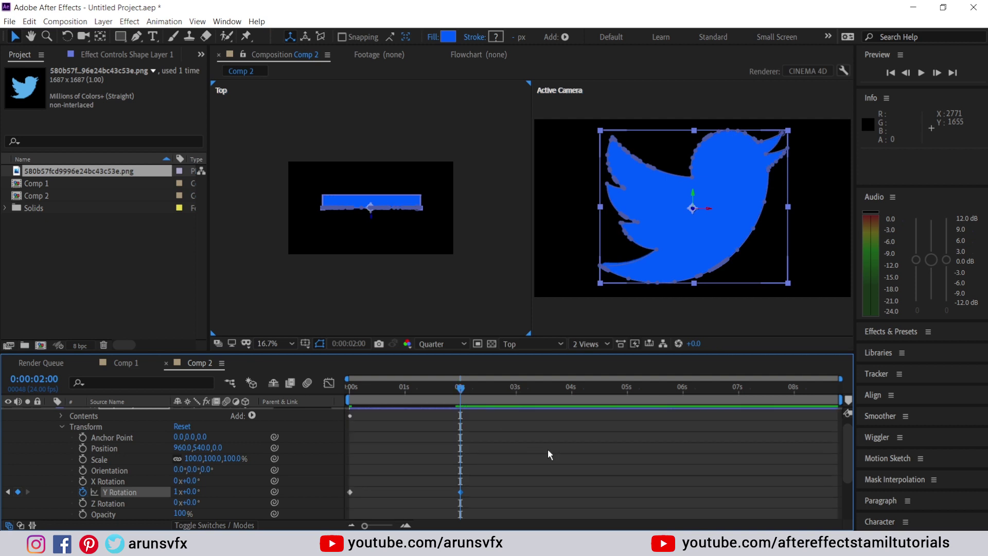
key("n")
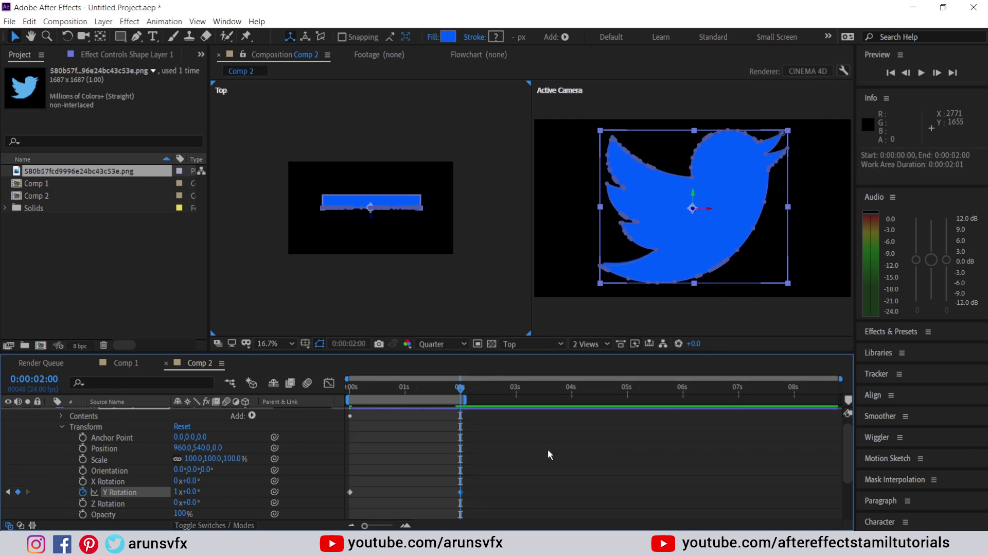
key("space")
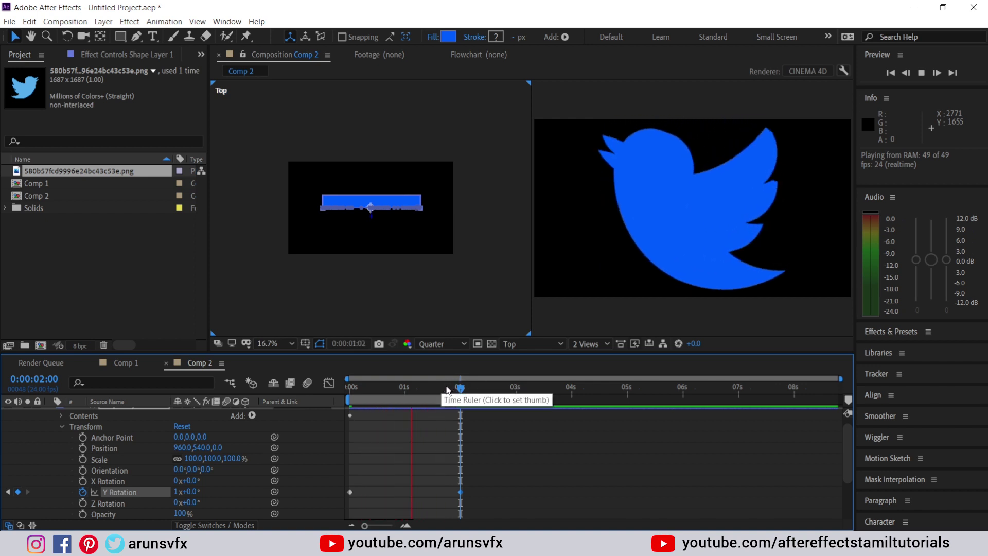
mouse_move(447, 388)
left_mouse_down()
mouse_move(433, 390)
mouse_move(455, 391)
left_mouse_up()
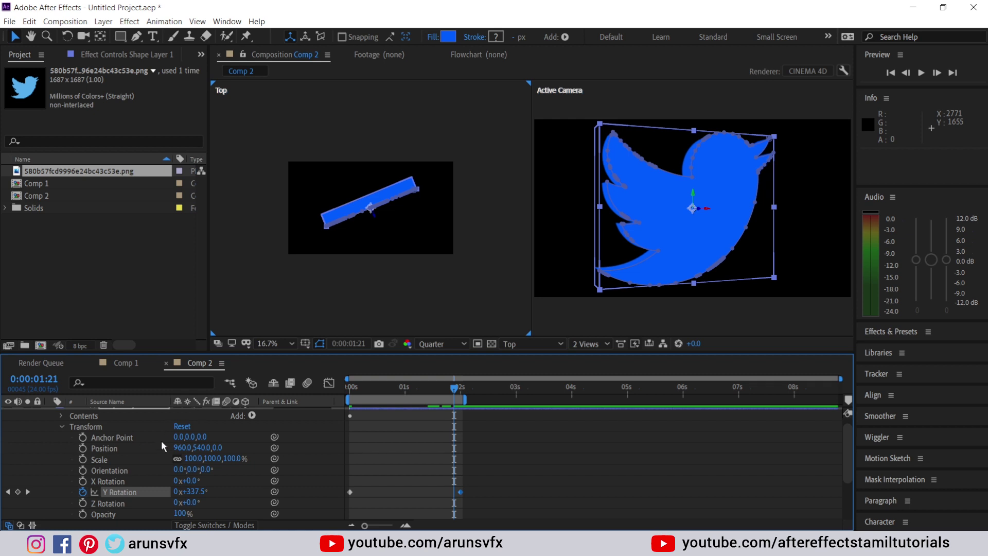
Step: Collapse Shape Layer 1's properties and add a white Spot light with 100% intensity and a 90° cone angle
scroll(75, 425, "up", 1)
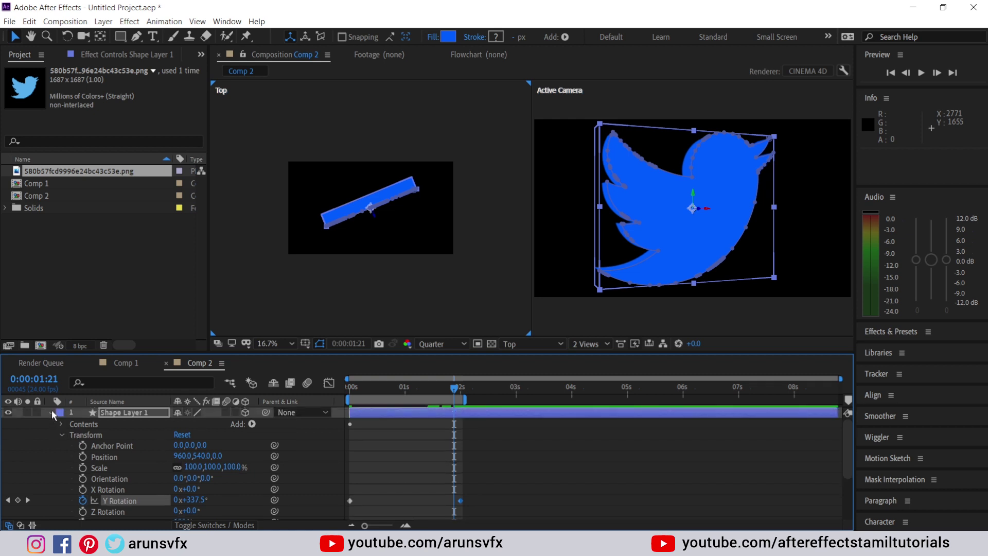
left_click(51, 411)
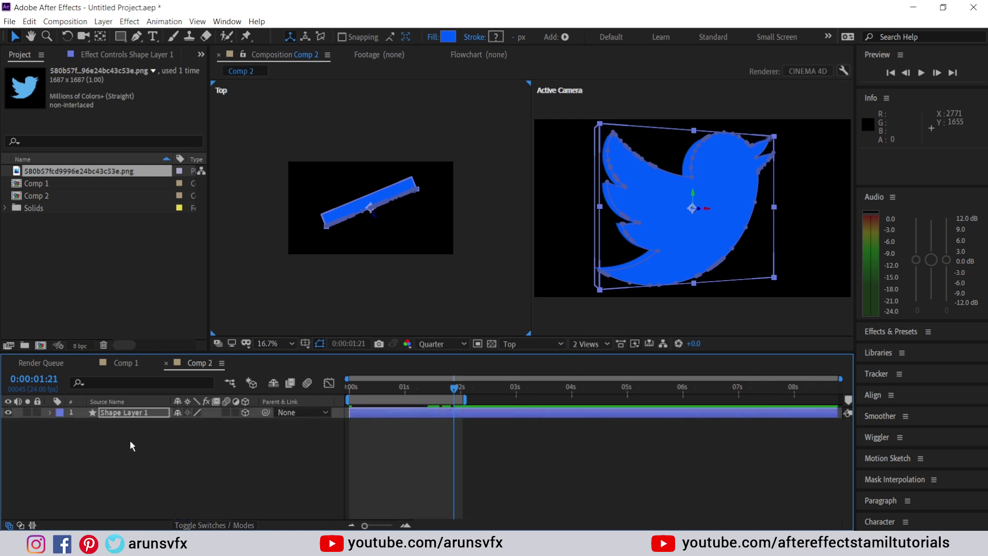
right_click(142, 440)
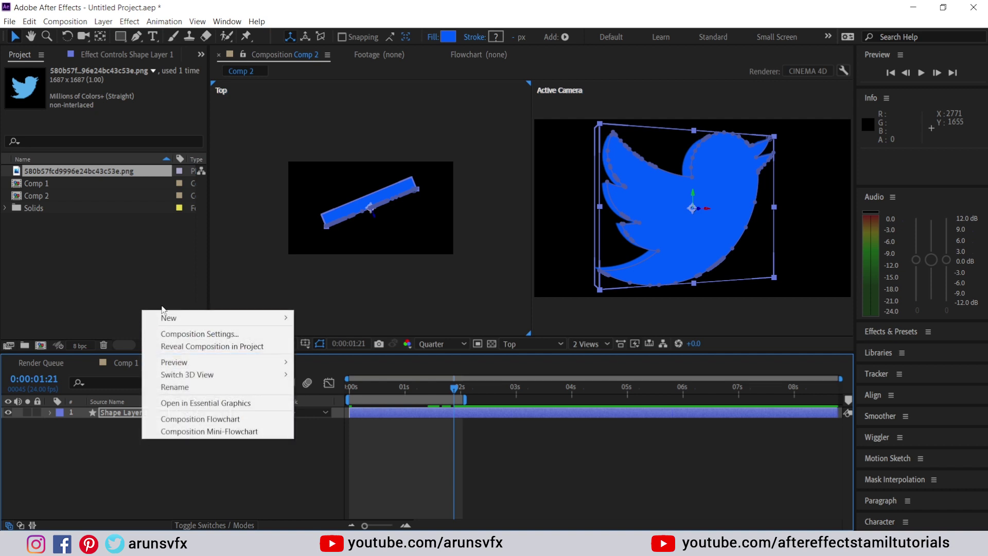
mouse_move(164, 319)
left_click(336, 361)
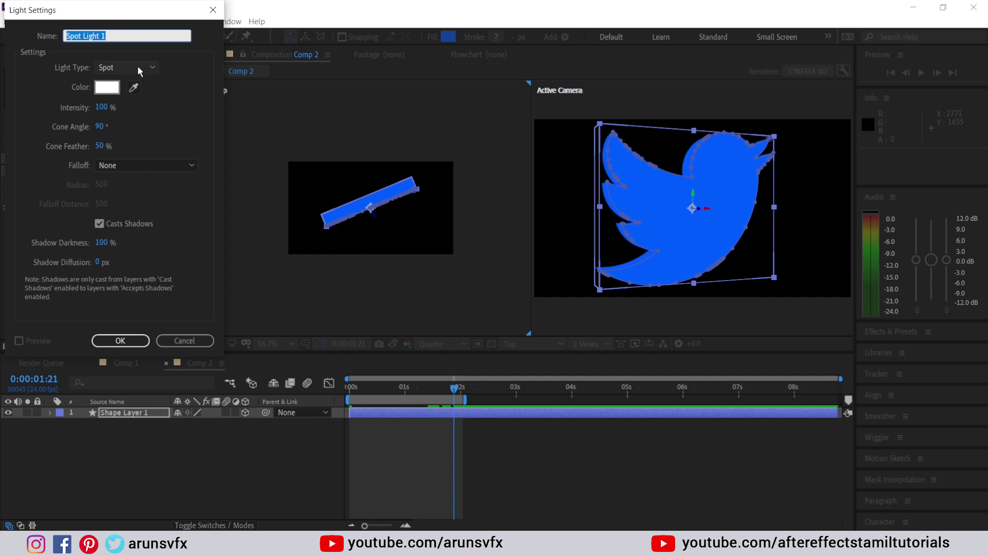
left_click(137, 66)
left_click(124, 93)
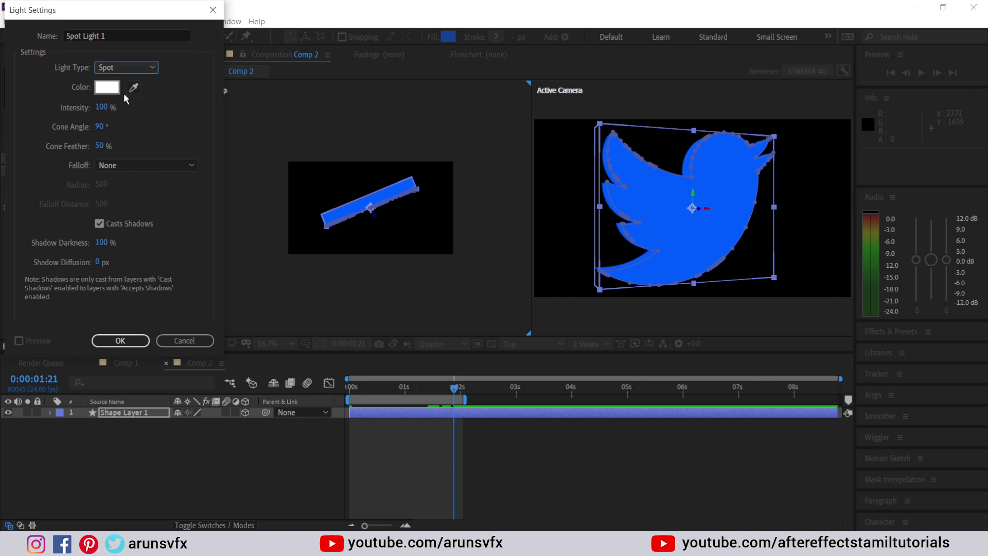
left_click(123, 342)
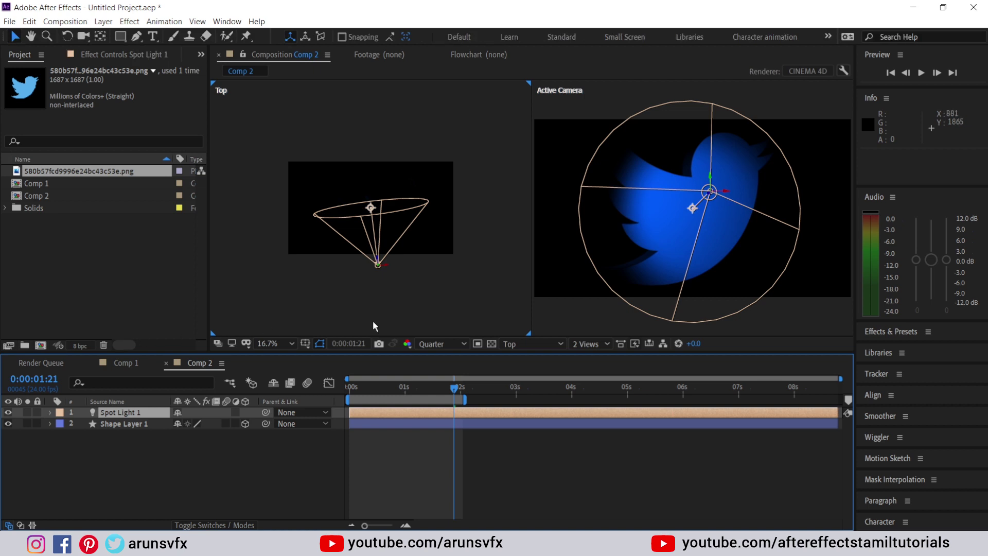
Step: Move Spot Light 1 to about 1286, 381, -1306 with its point of interest near 1061, 501, -640, and check the lighting back at 0 seconds
left_click_drag(379, 263, 408, 326)
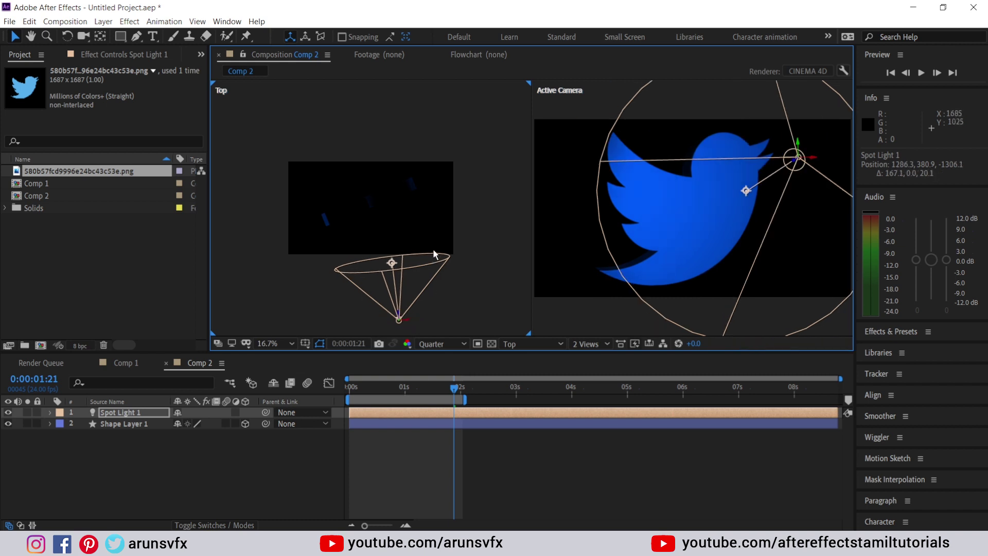
left_click_drag(745, 190, 715, 201)
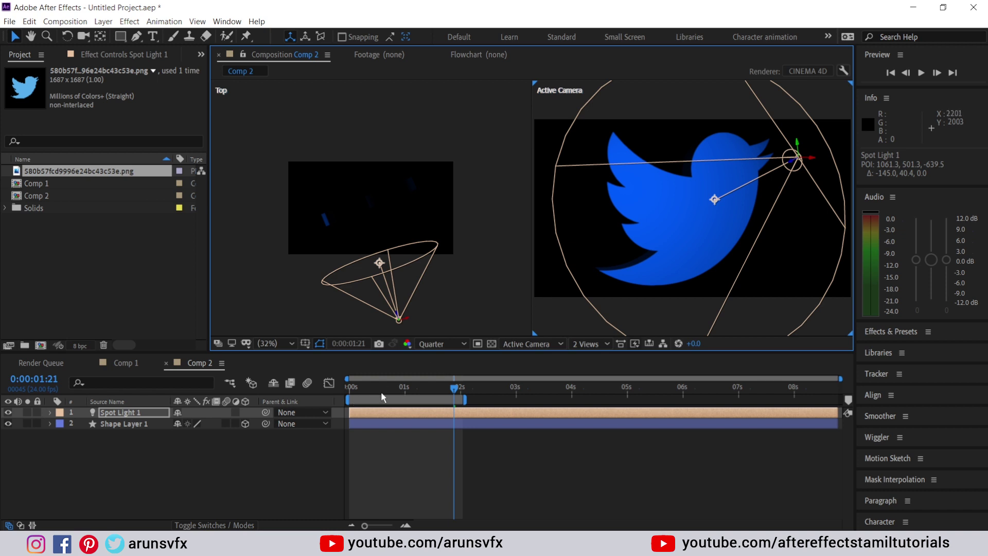
left_click(365, 389)
left_click_drag(355, 390, 337, 386)
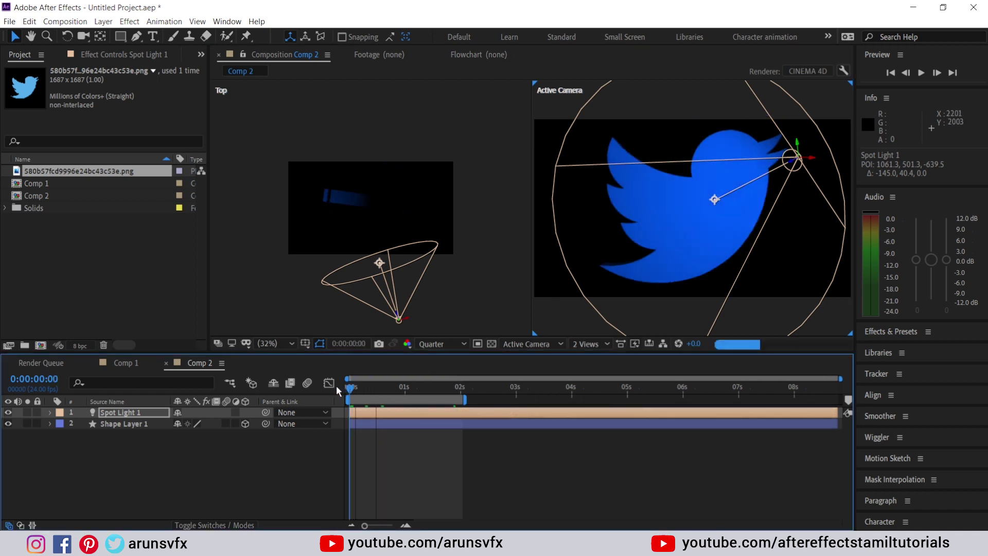
left_click(272, 456)
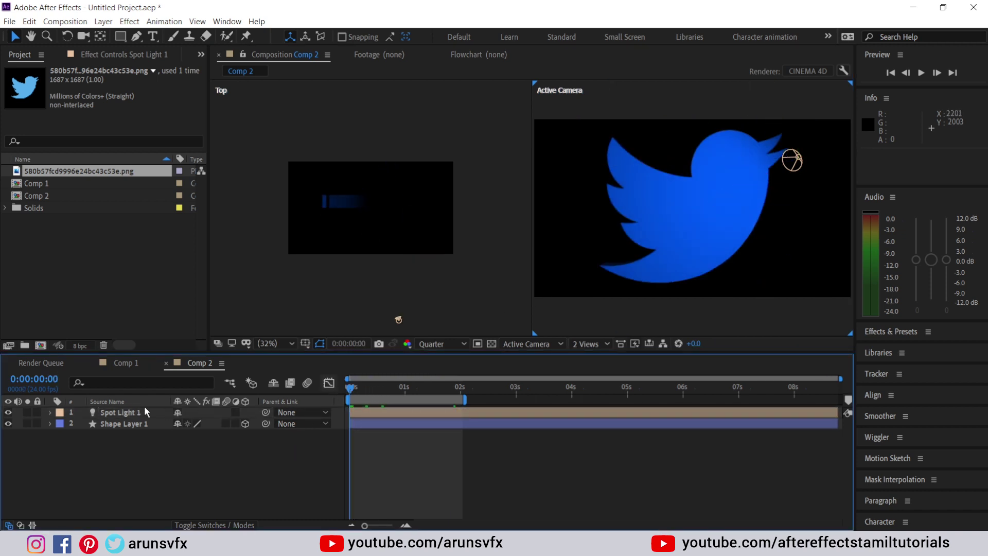
Step: Add a two-node camera named Camera 1 with a 36 mm focal length and a 677.33 mm zoom to Comp 2
right_click(122, 454)
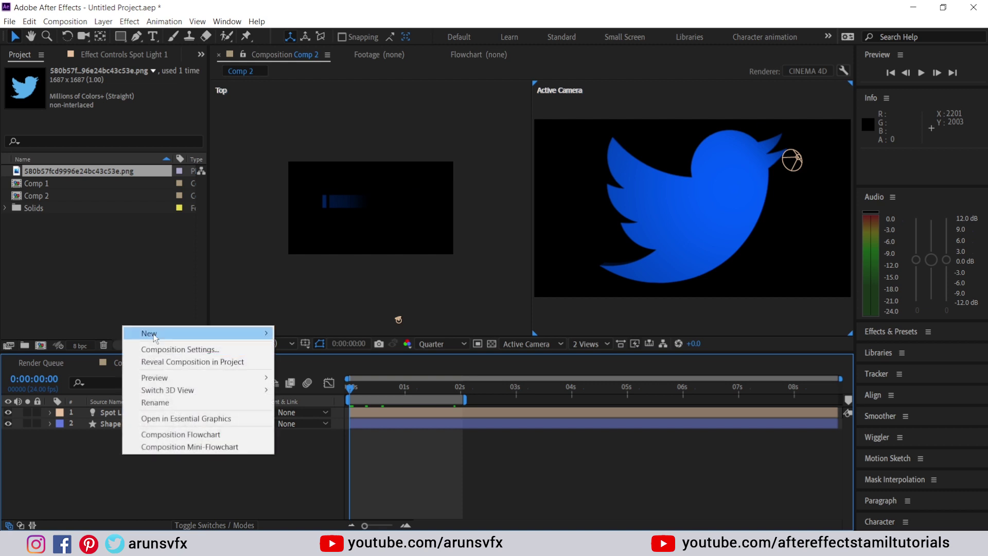
mouse_move(154, 333)
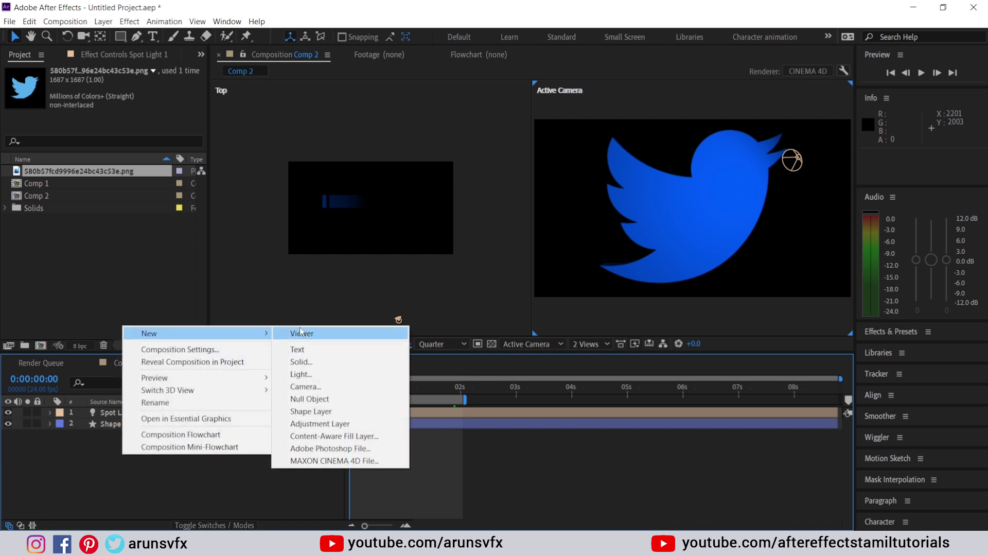
left_click(305, 386)
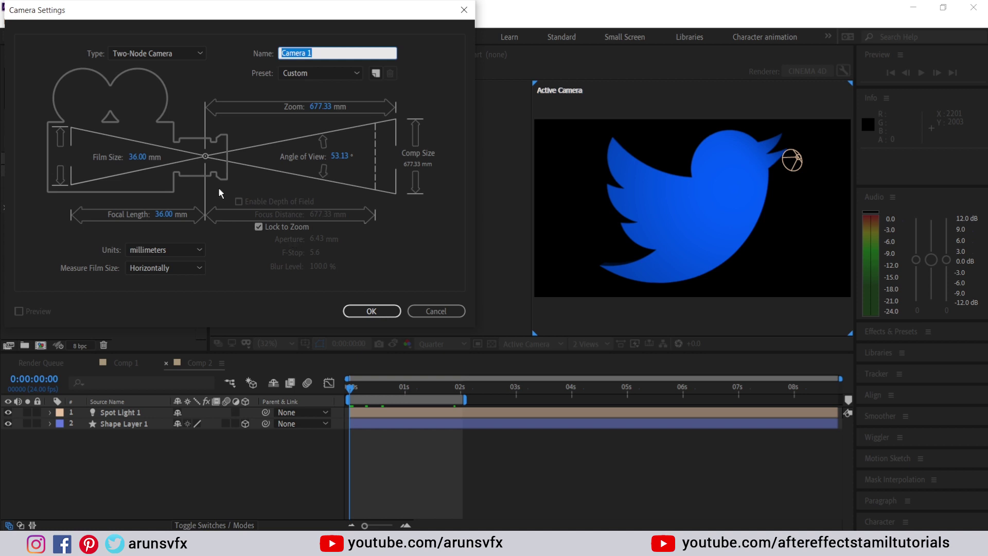
left_click(369, 310)
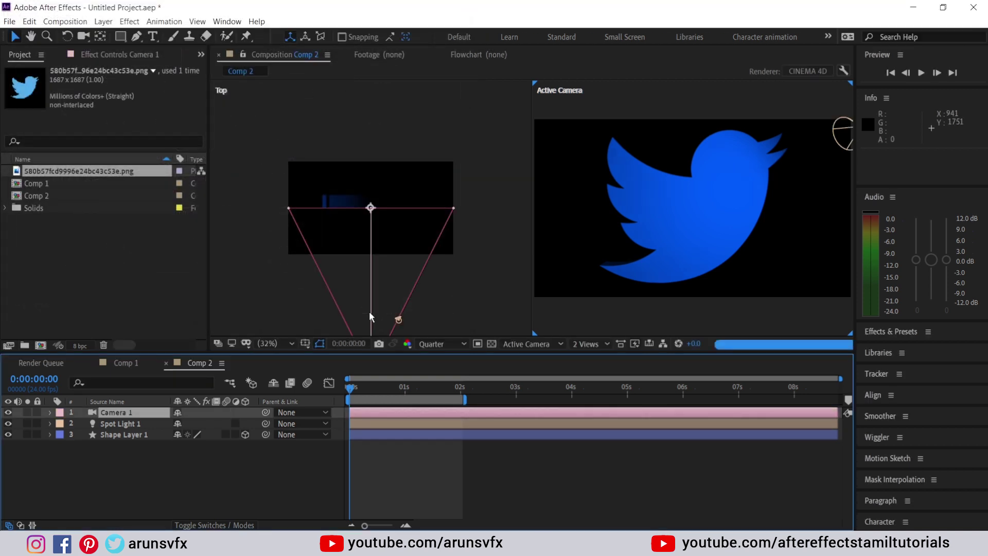
Step: Pull Camera 1 straight back from the bird to about 960, 540, -2496, deselect it and start playing the rotation from 0 seconds
scroll(400, 227, "down", 3)
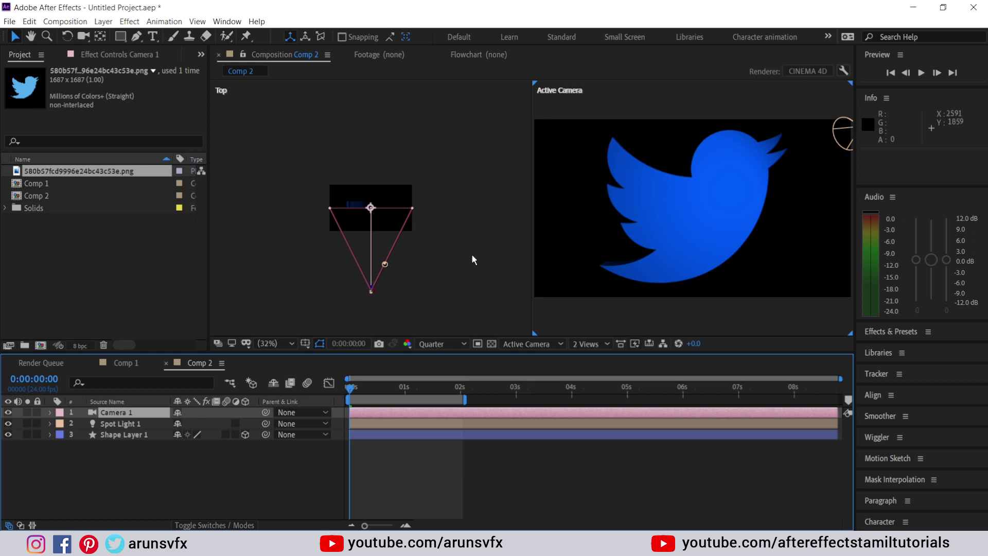
left_click_drag(369, 288, 373, 312)
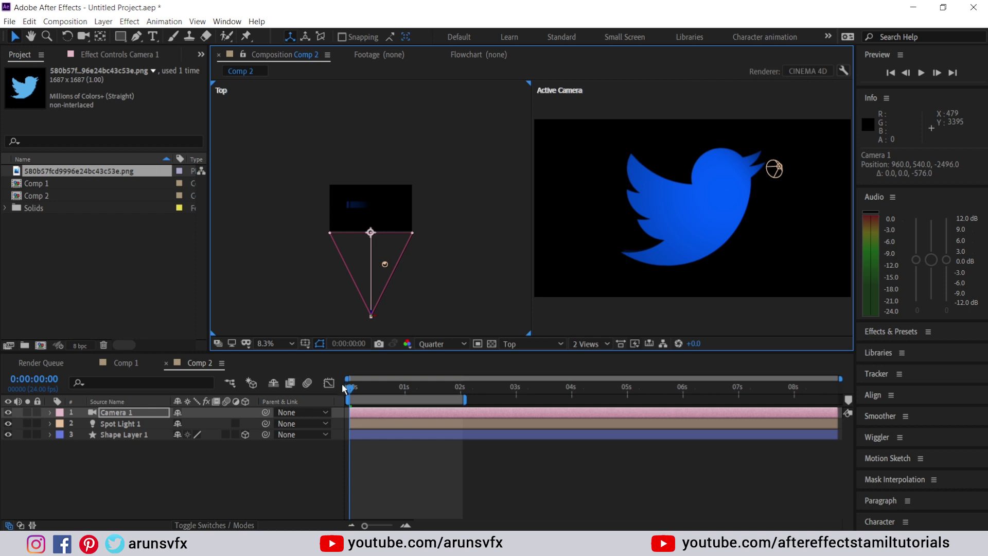
left_click(215, 457)
key("space")
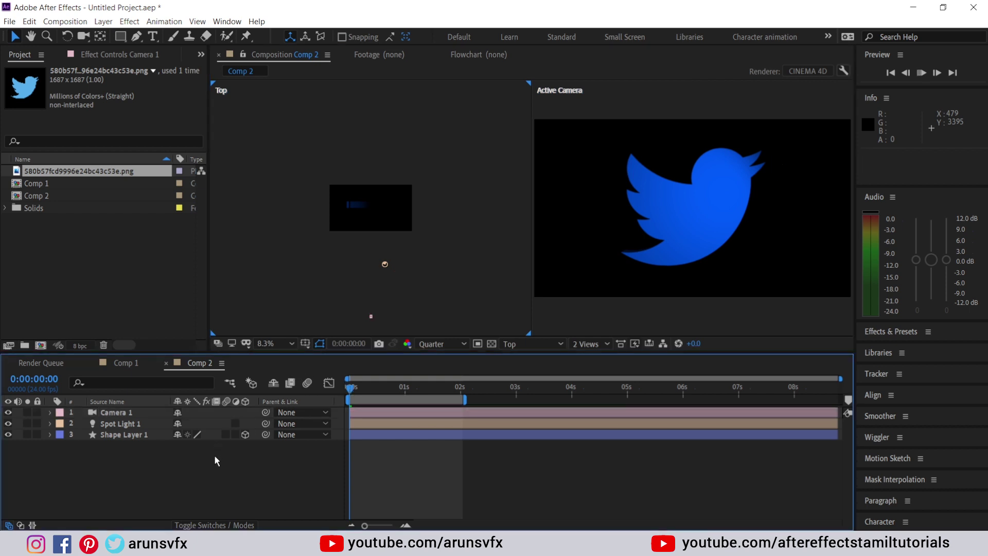